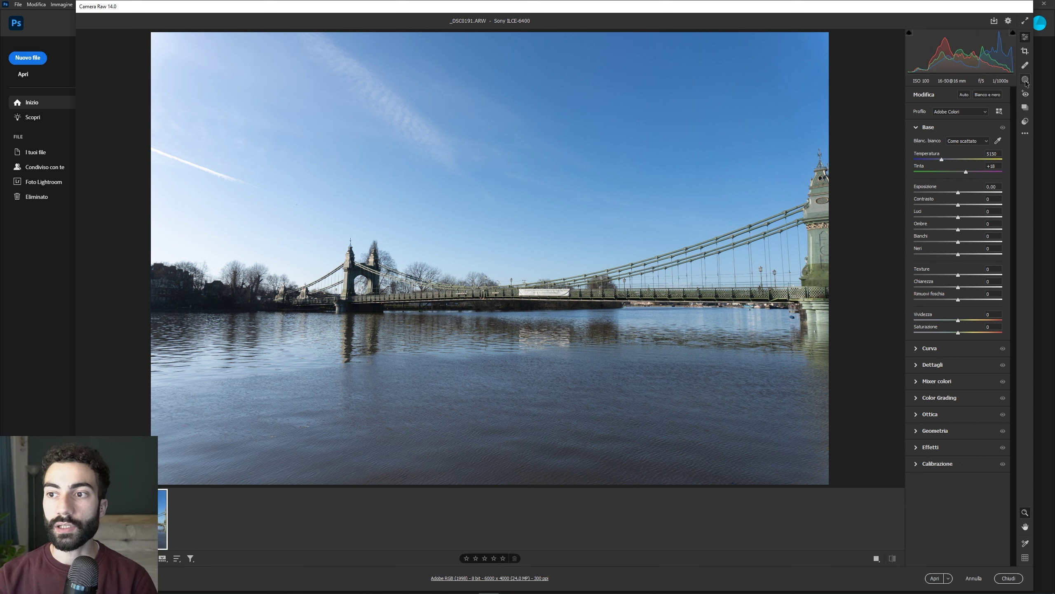
# - Open the masking tools for the bridge photo in Camera Raw
pyautogui.click(1025, 82)
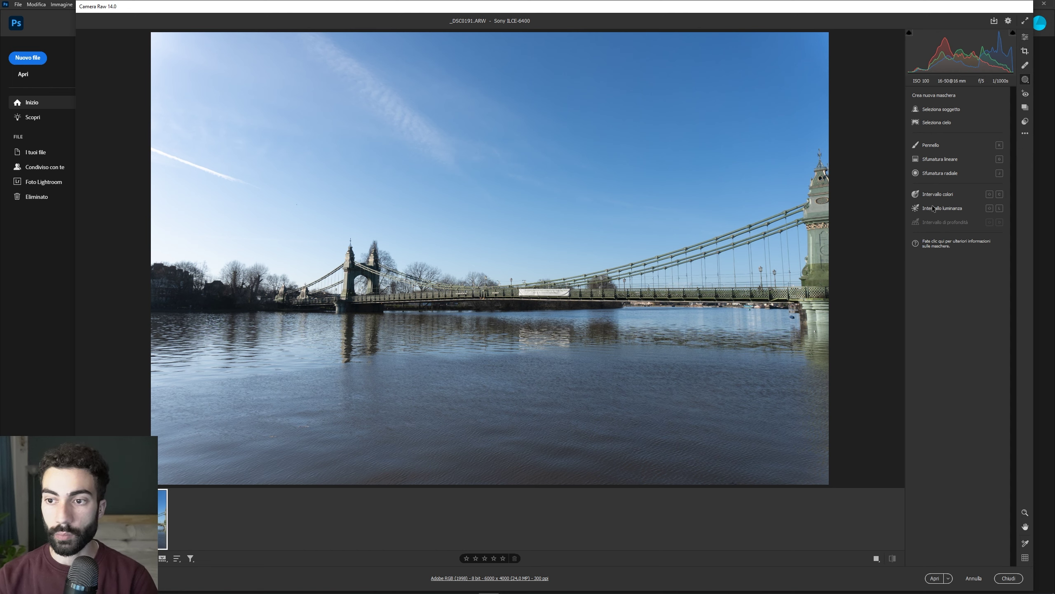
# - Auto-mask the sky with Seleziona cielo, check it with the overlay, and show Sottrai options
pyautogui.click(938, 122)
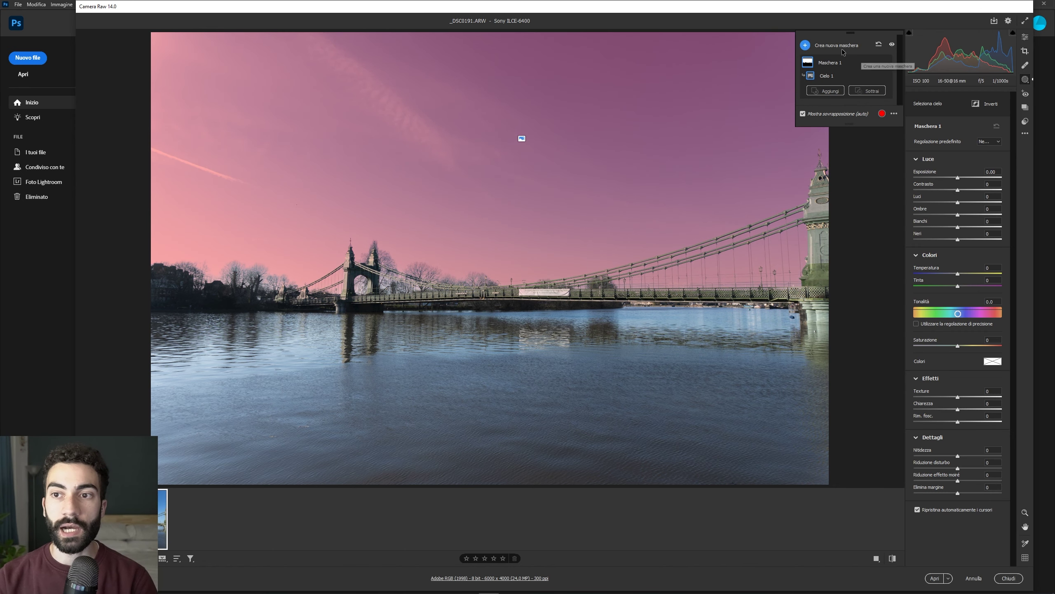
pyautogui.moveTo(841, 63)
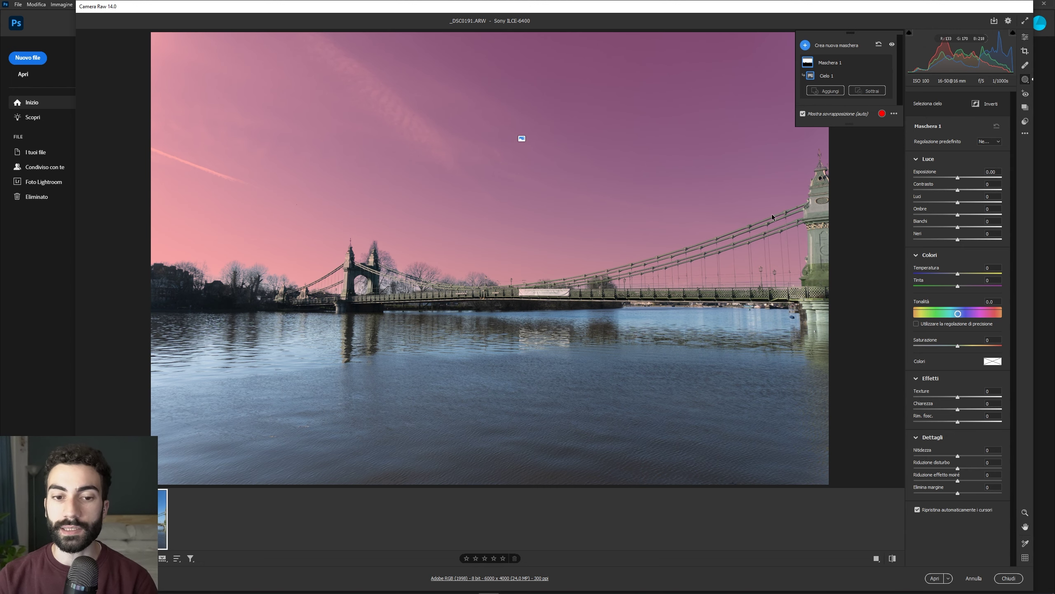
pyautogui.click(803, 114)
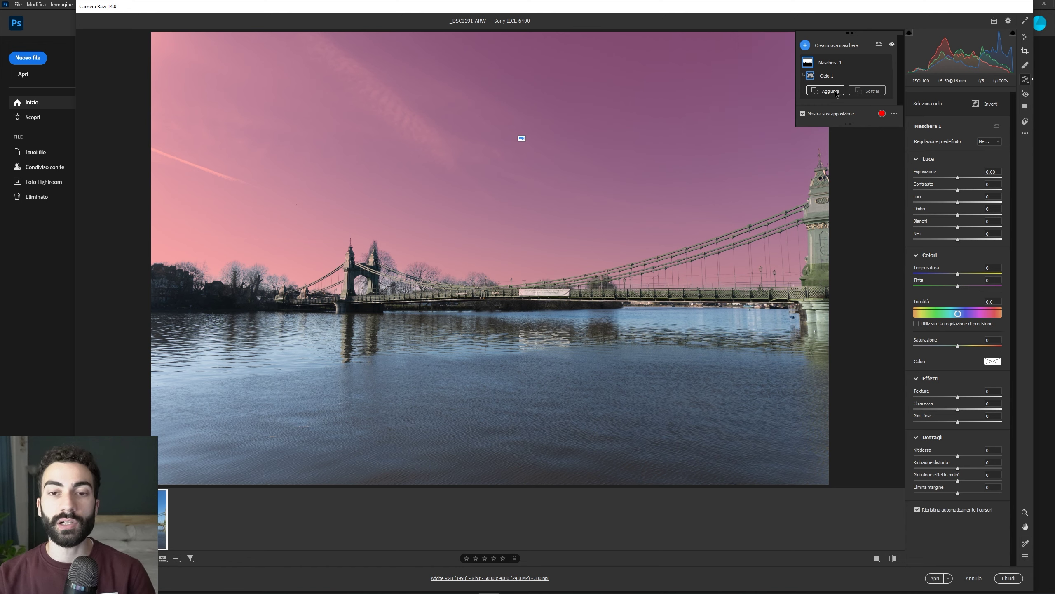
pyautogui.click(859, 92)
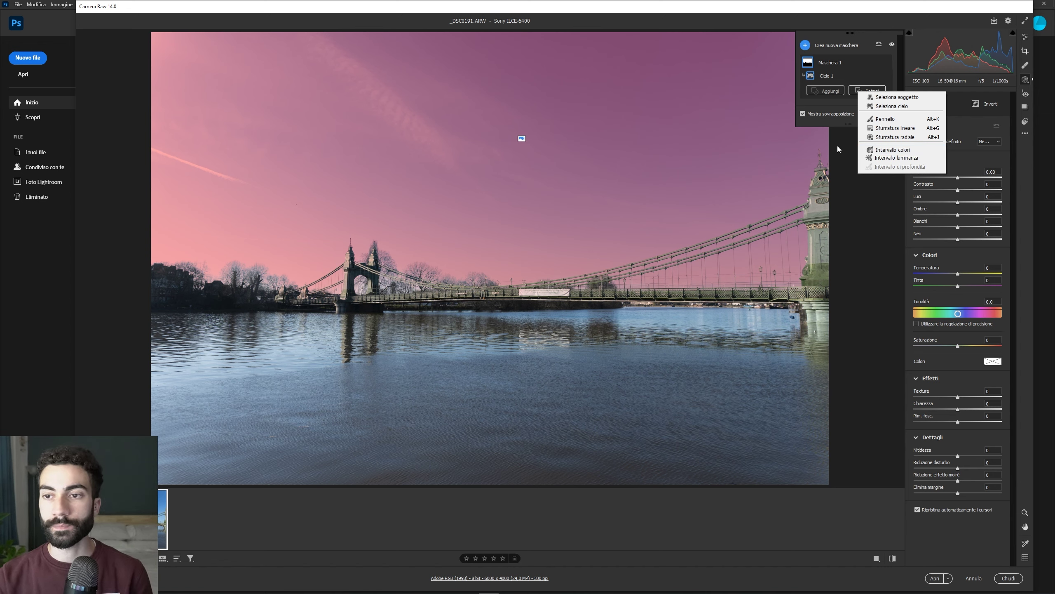
# - Tint the sky: exposure -0.35, lifted shadows, warmer and pinker, saturation +21, hue shifted
pyautogui.click(821, 126)
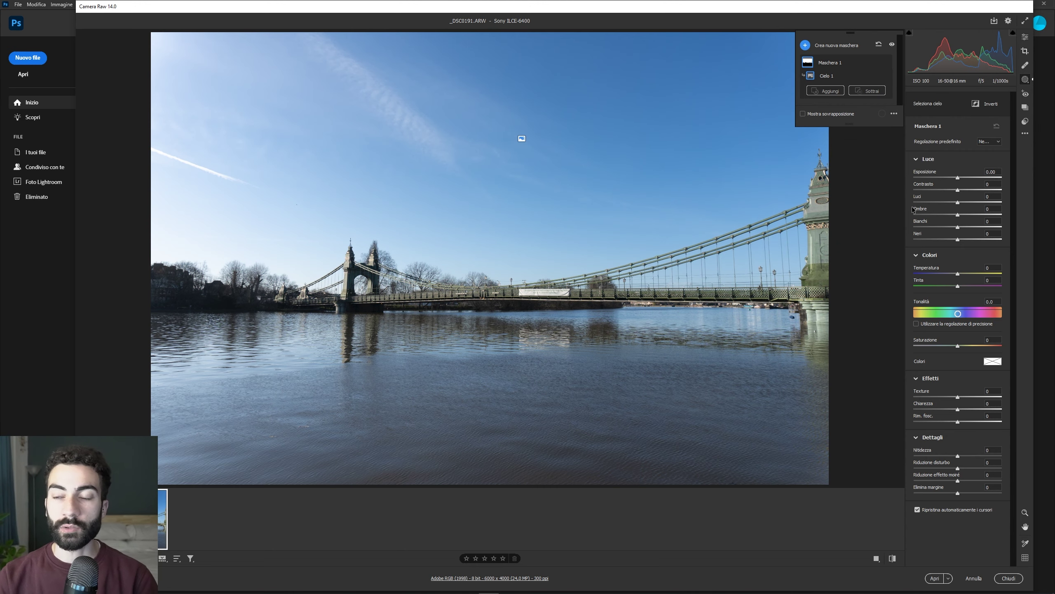
pyautogui.moveTo(957, 179); pyautogui.dragTo(947, 202)
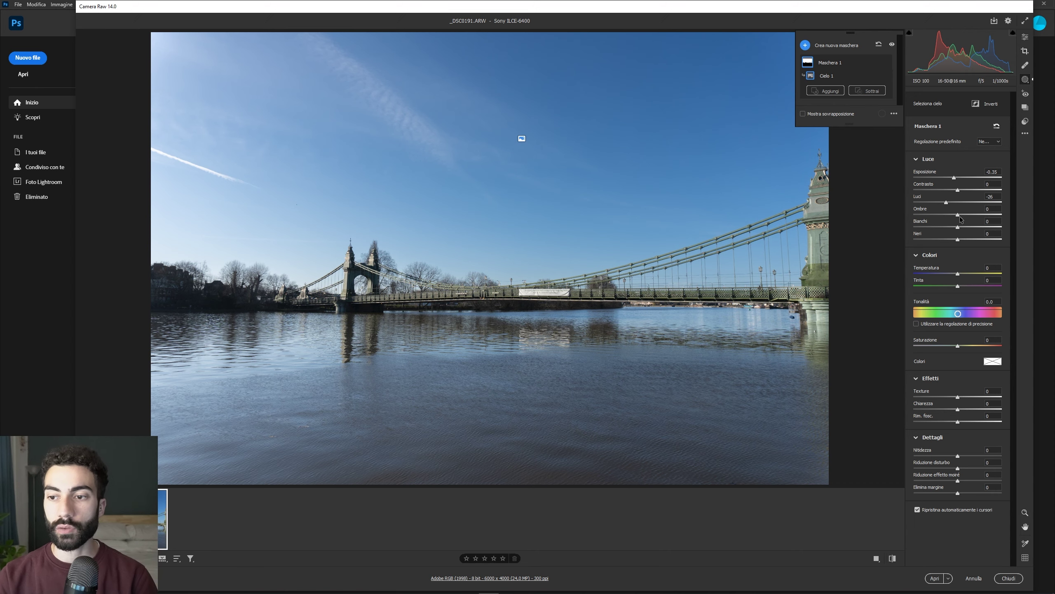
pyautogui.moveTo(958, 214); pyautogui.dragTo(971, 213)
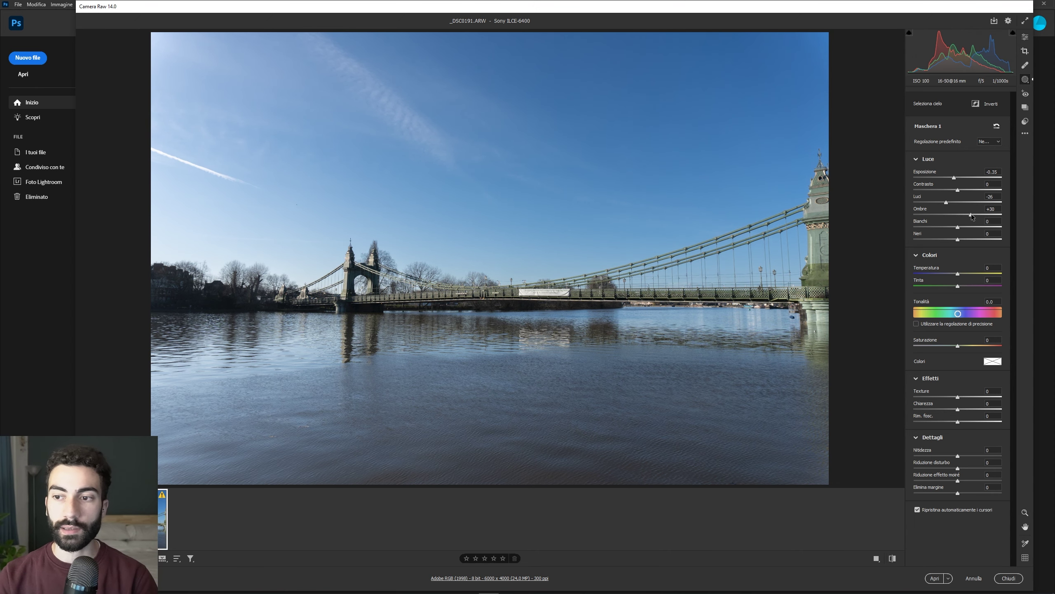
pyautogui.moveTo(958, 274)
pyautogui.mouseDown()
pyautogui.moveTo(979, 274)
pyautogui.moveTo(968, 285)
pyautogui.moveTo(987, 273)
pyautogui.mouseUp()
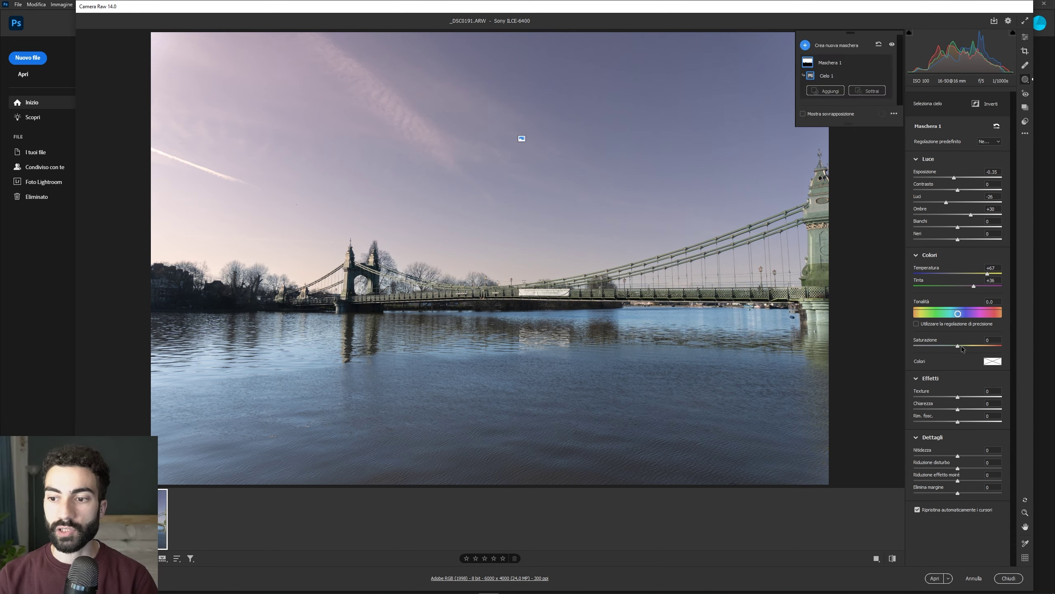
pyautogui.moveTo(961, 346); pyautogui.dragTo(967, 345)
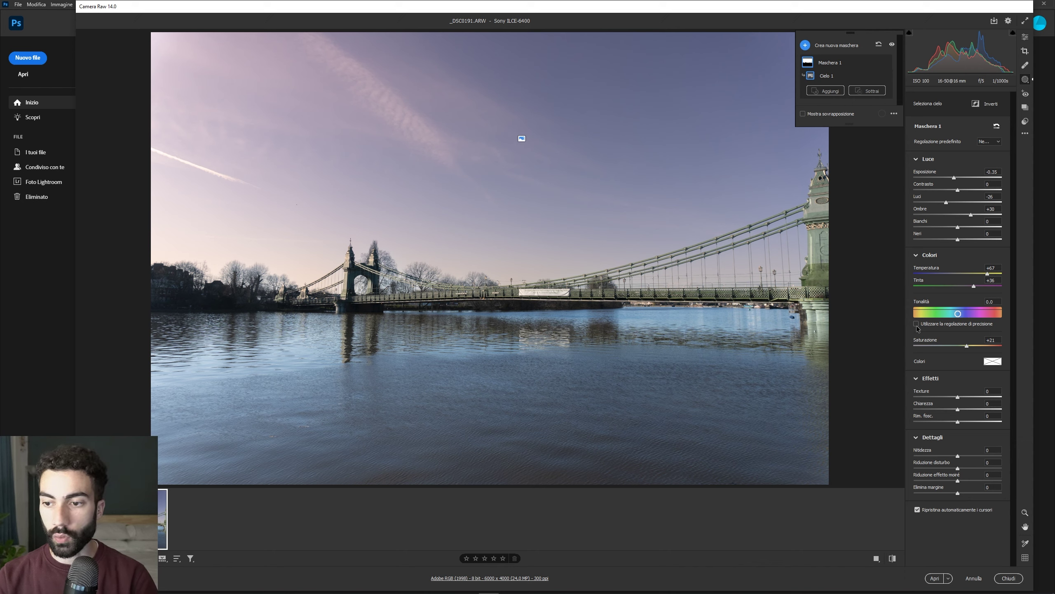
pyautogui.moveTo(957, 313)
pyautogui.mouseDown()
pyautogui.moveTo(979, 312)
pyautogui.moveTo(955, 310)
pyautogui.mouseUp()
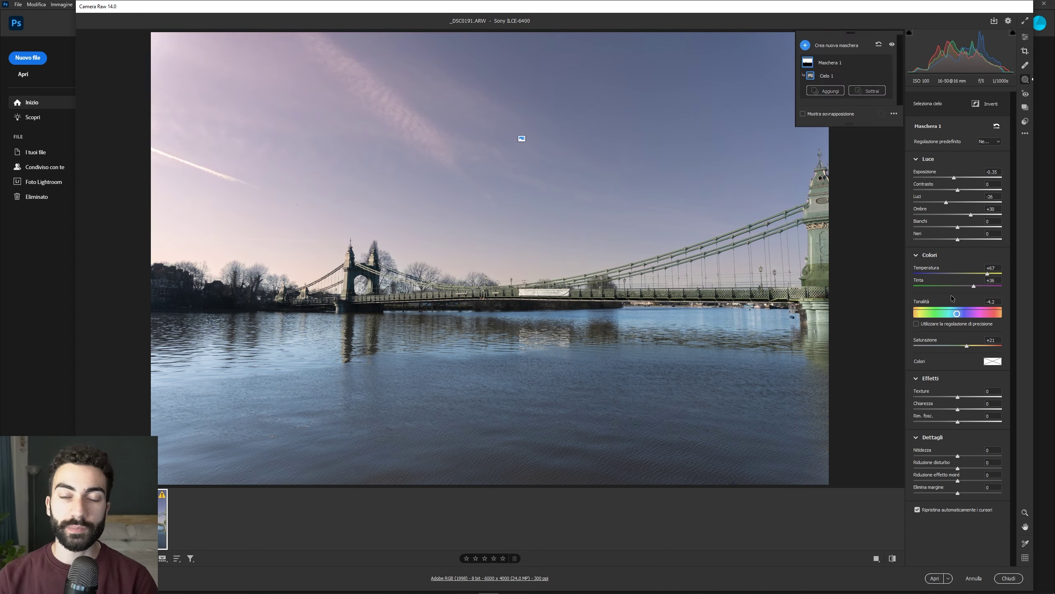
pyautogui.moveTo(825, 75)
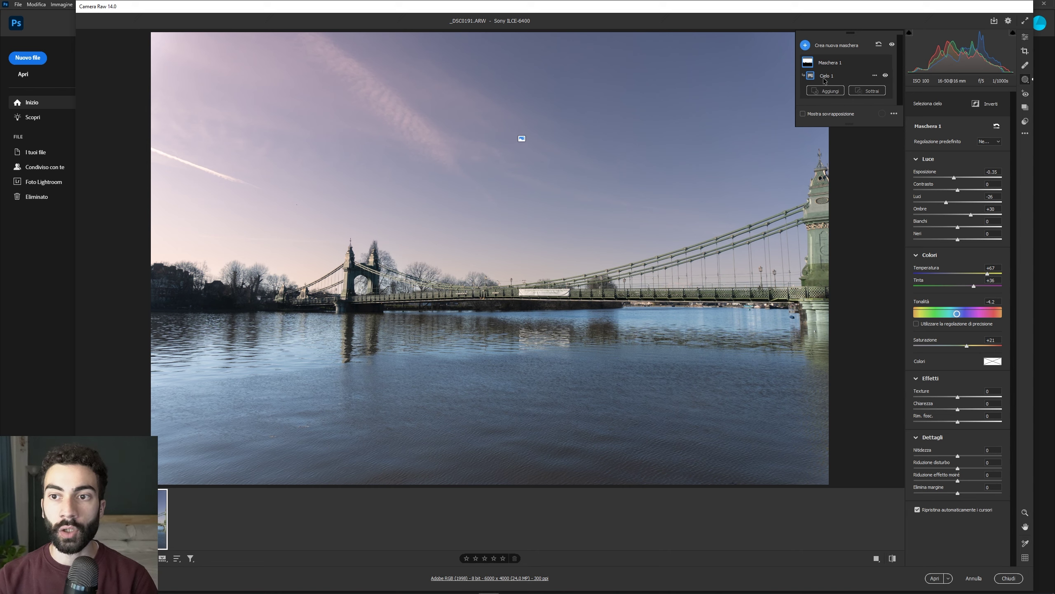
# - Hide Maschera 1 and sample the blue sky for a new Intervallo colori mask with raised Migliora
pyautogui.click(886, 61)
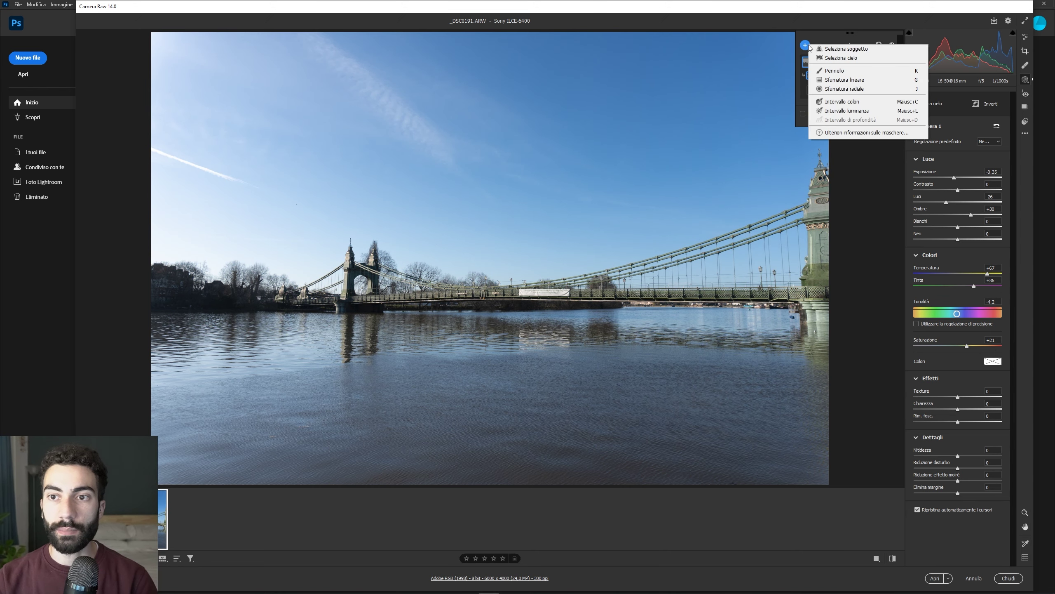
pyautogui.click(843, 45)
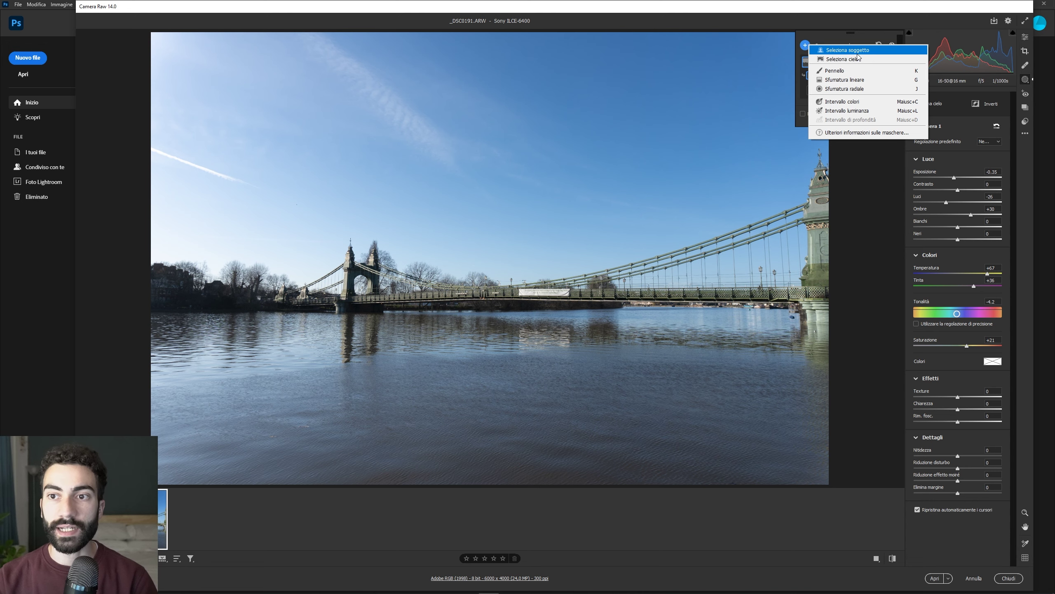
pyautogui.click(859, 103)
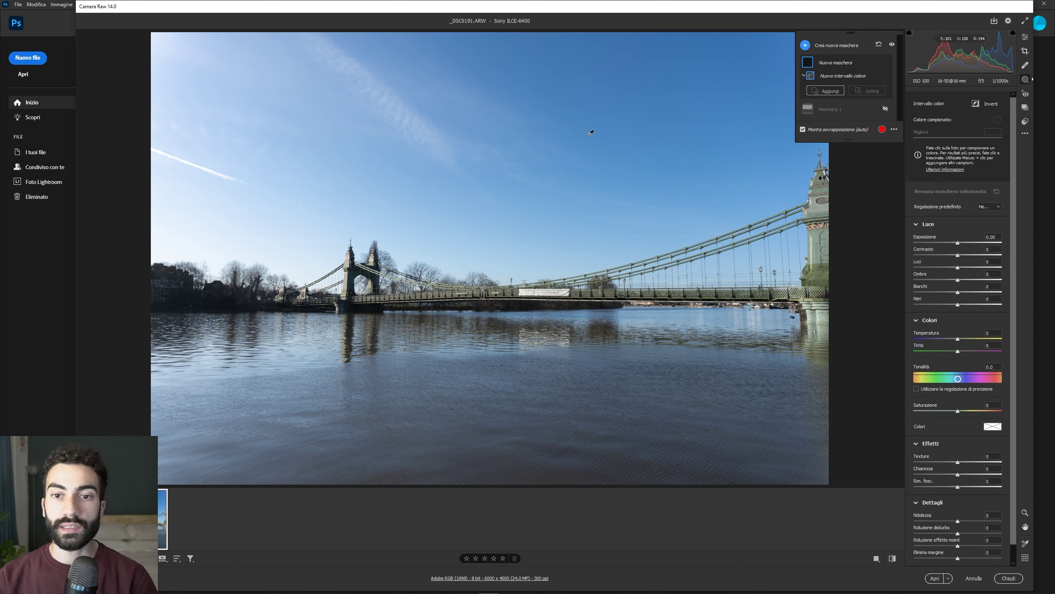
pyautogui.click(587, 135)
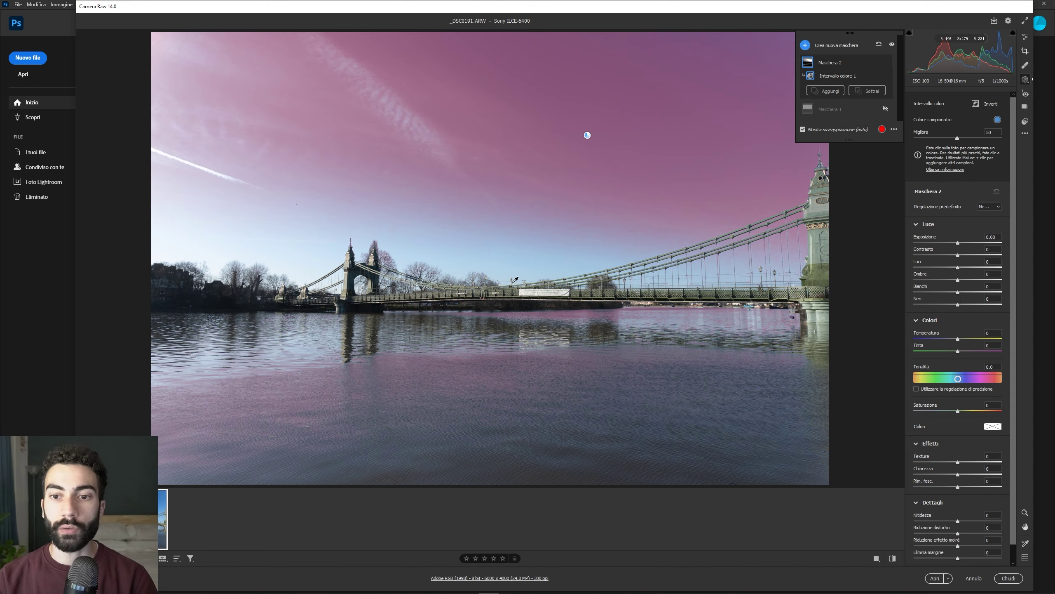
pyautogui.moveTo(957, 138)
pyautogui.mouseDown()
pyautogui.moveTo(971, 139)
pyautogui.moveTo(916, 144)
pyautogui.moveTo(994, 143)
pyautogui.moveTo(983, 144)
pyautogui.mouseUp()
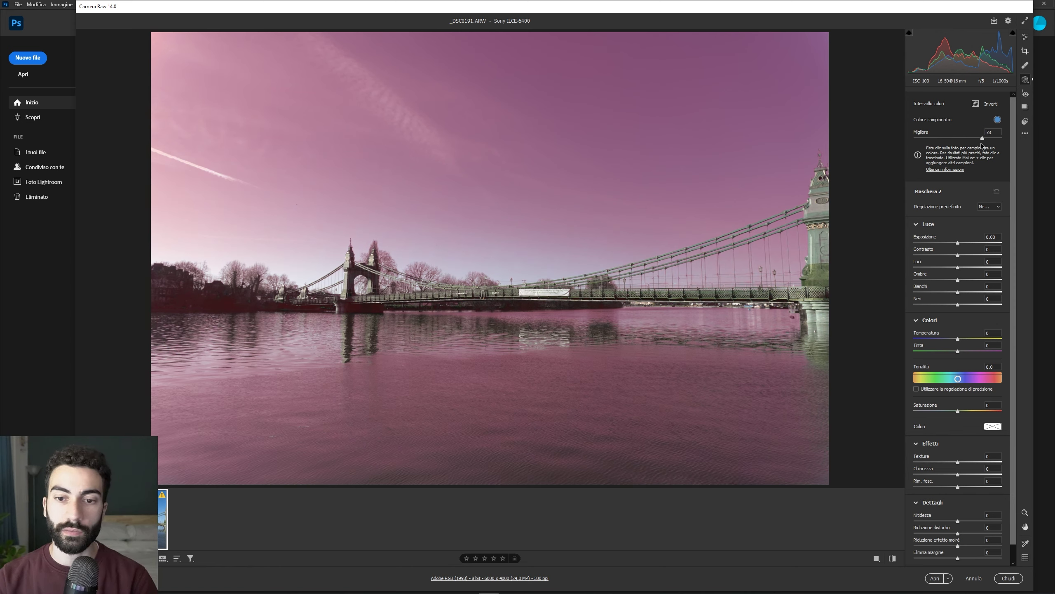
pyautogui.moveTo(982, 144); pyautogui.dragTo(981, 144)
# - Turn the colour-range sky purple-magenta with warmer temperature, higher saturation and shifted hue
pyautogui.click(802, 129)
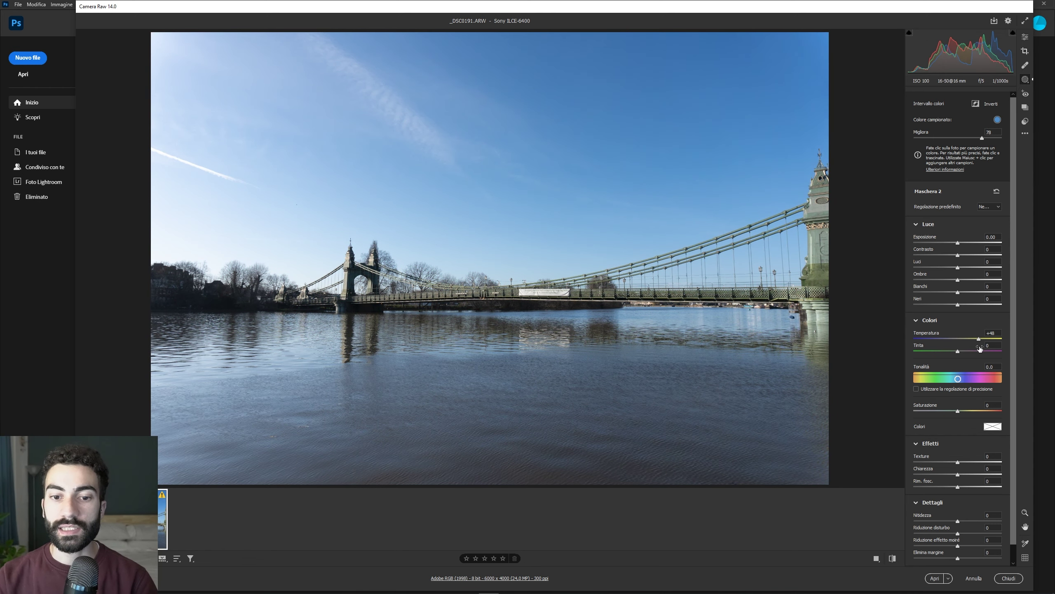
pyautogui.moveTo(957, 339)
pyautogui.mouseDown()
pyautogui.moveTo(992, 338)
pyautogui.moveTo(983, 352)
pyautogui.mouseUp()
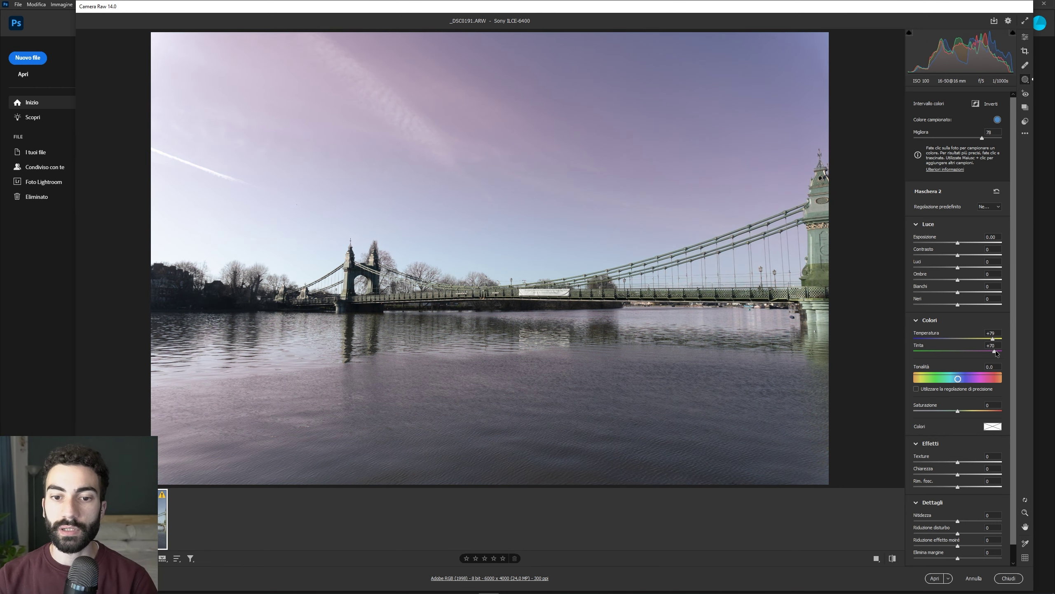
pyautogui.moveTo(958, 411); pyautogui.dragTo(989, 410)
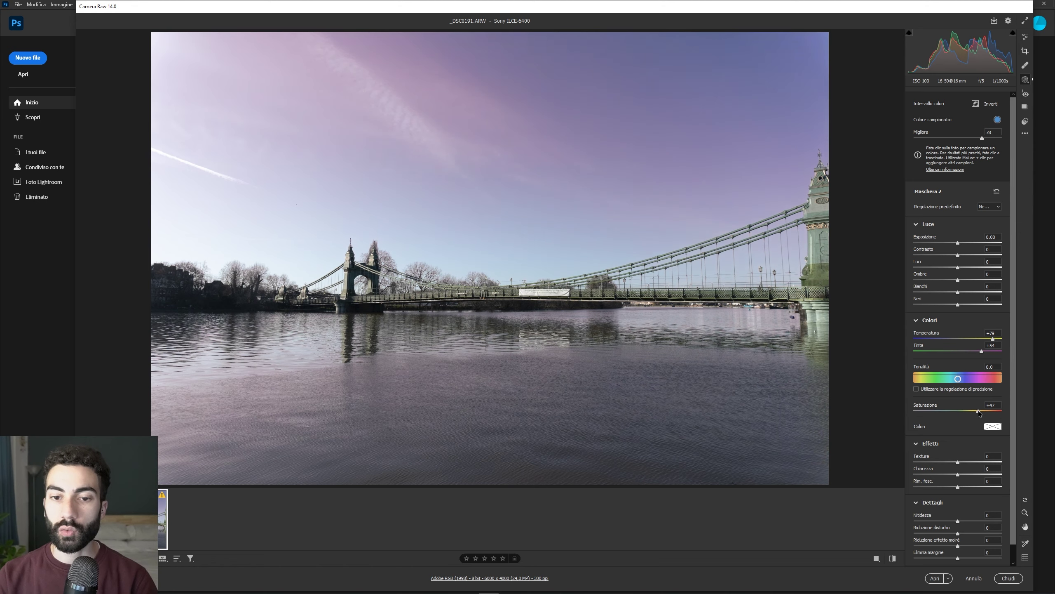
pyautogui.moveTo(958, 379); pyautogui.dragTo(971, 379)
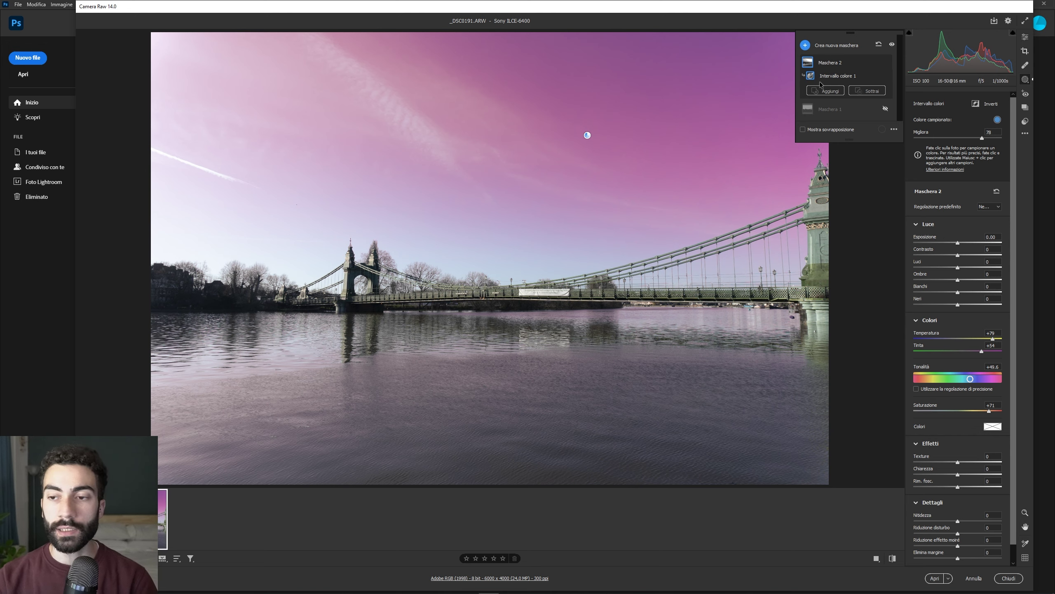
pyautogui.moveTo(841, 75)
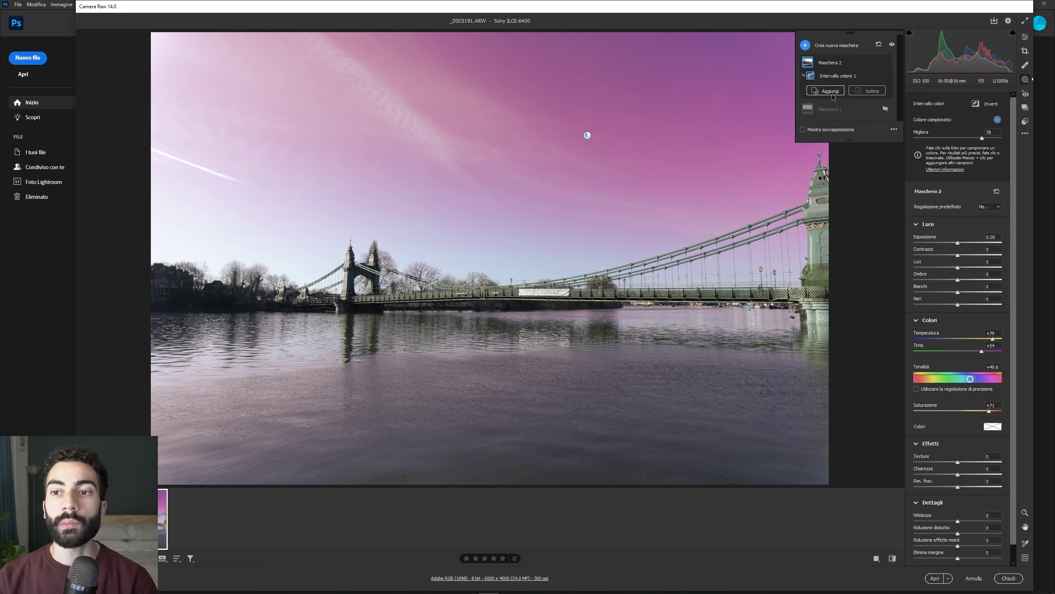
pyautogui.click(865, 93)
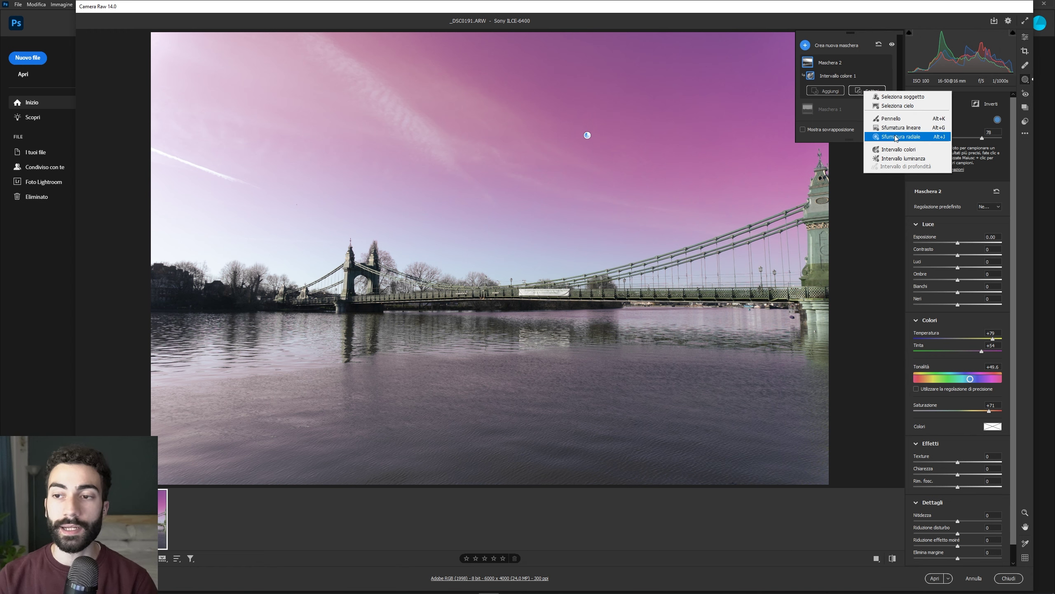
pyautogui.click(851, 116)
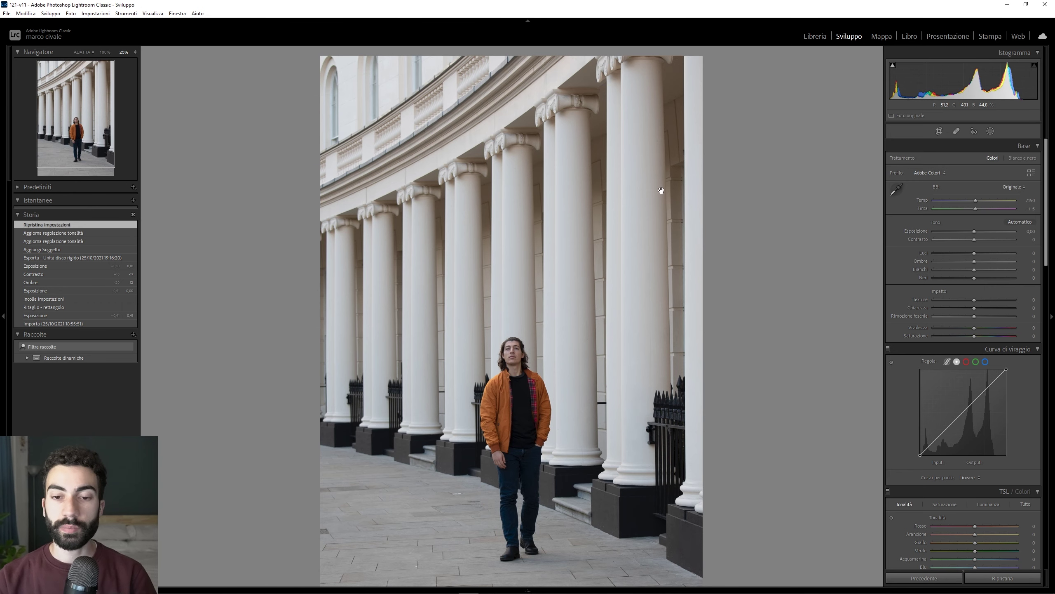
# - Create a Seleziona soggetto mask on the standing man in the Develop module
pyautogui.click(991, 132)
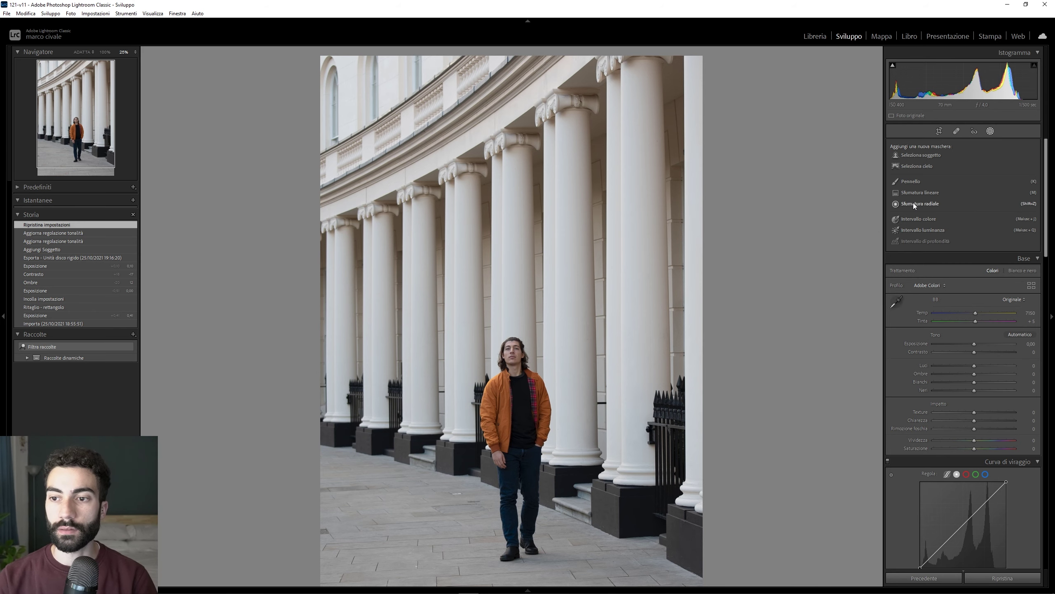
pyautogui.click(922, 157)
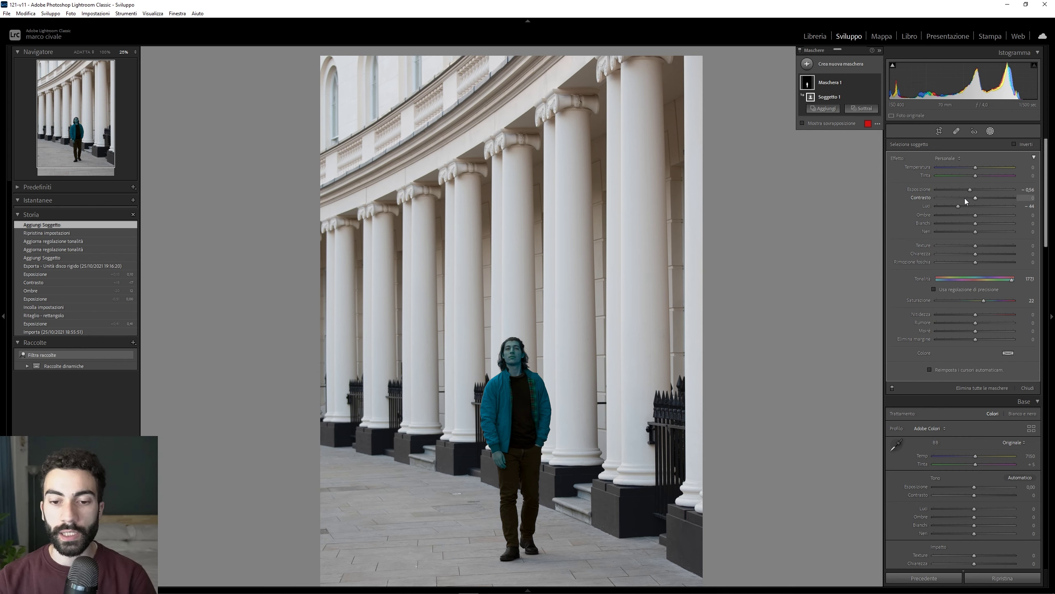
pyautogui.moveTo(825, 174)
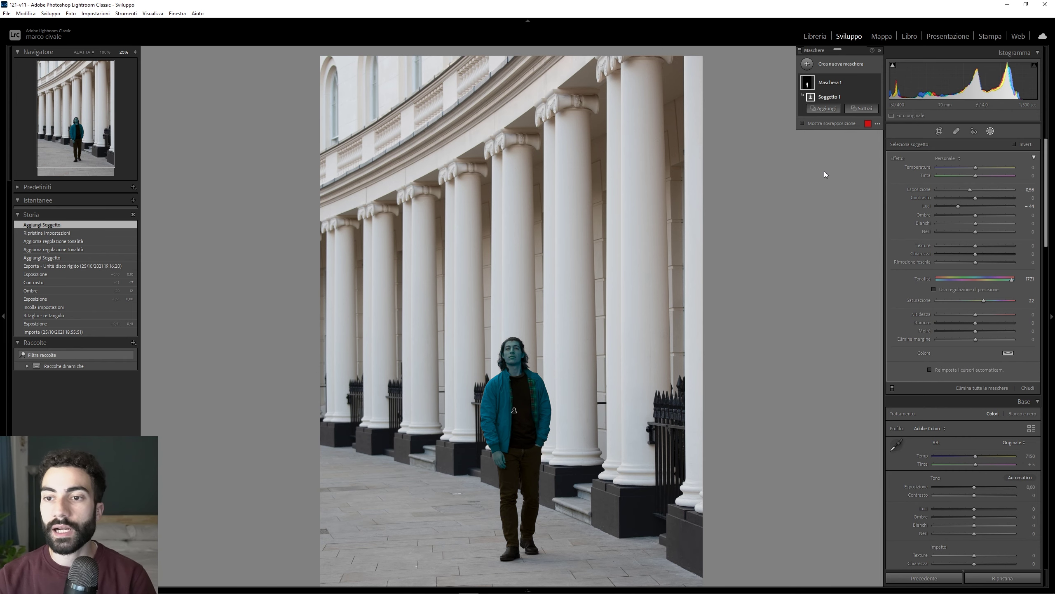
pyautogui.click(802, 123)
pyautogui.click(802, 122)
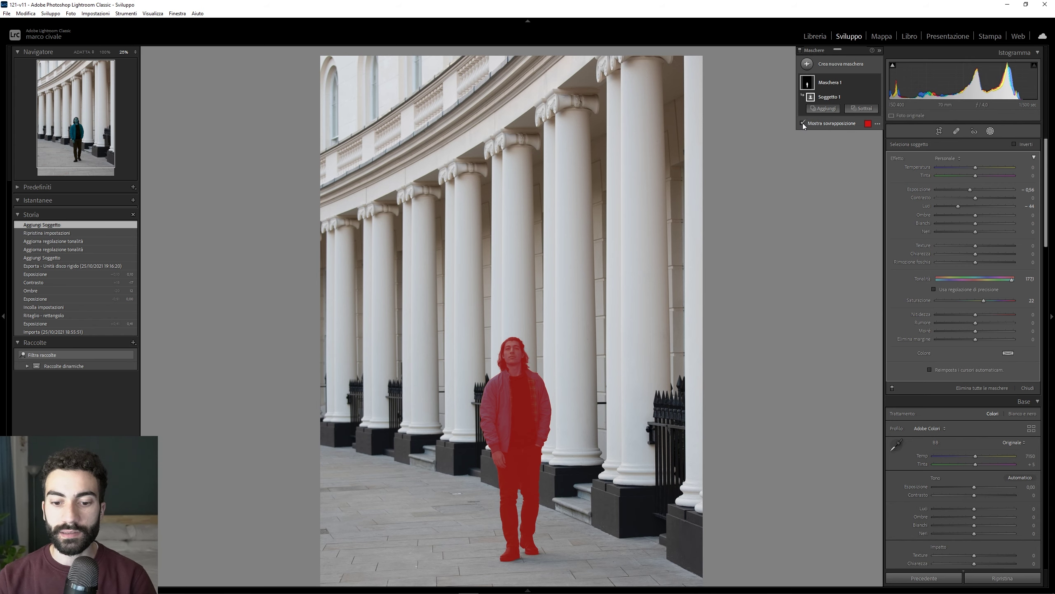
pyautogui.click(803, 122)
pyautogui.doubleClick(1010, 280)
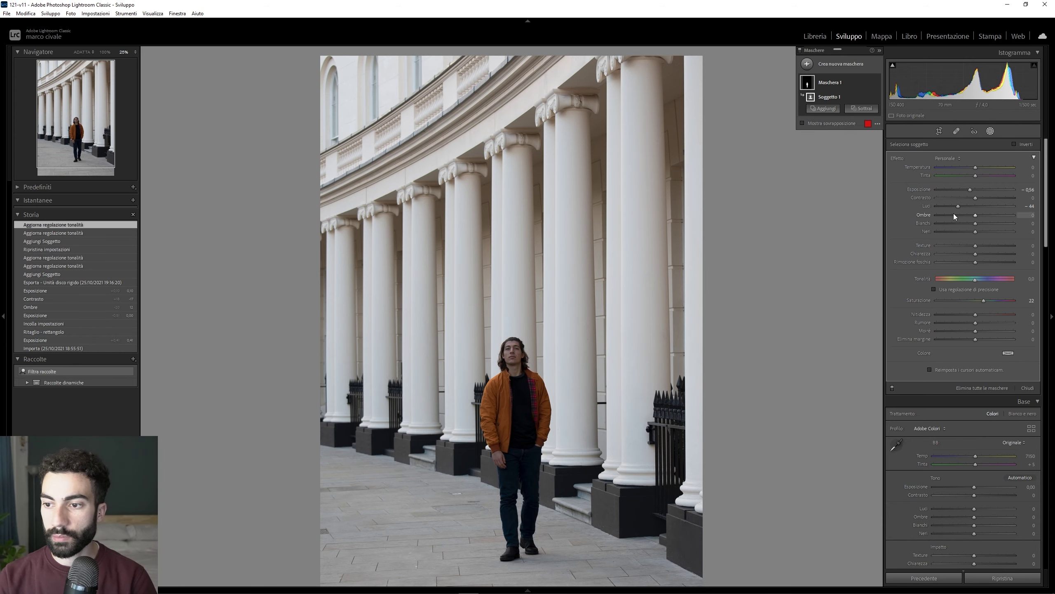
pyautogui.doubleClick(959, 207)
pyautogui.doubleClick(971, 190)
pyautogui.press('o')
pyautogui.press('z')
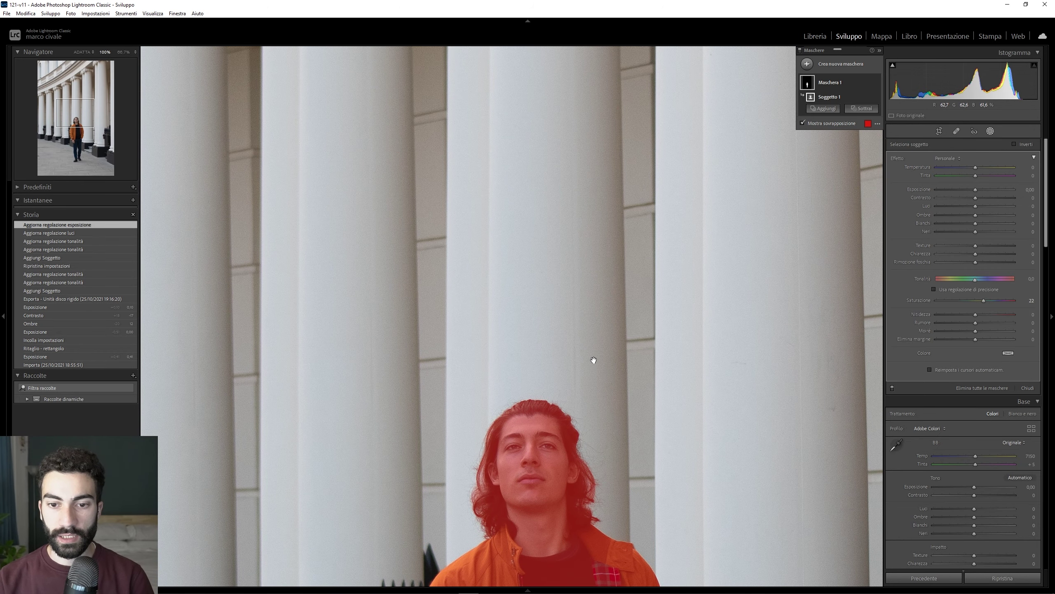
pyautogui.moveTo(594, 360); pyautogui.dragTo(565, 125)
pyautogui.moveTo(603, 297); pyautogui.dragTo(626, 204)
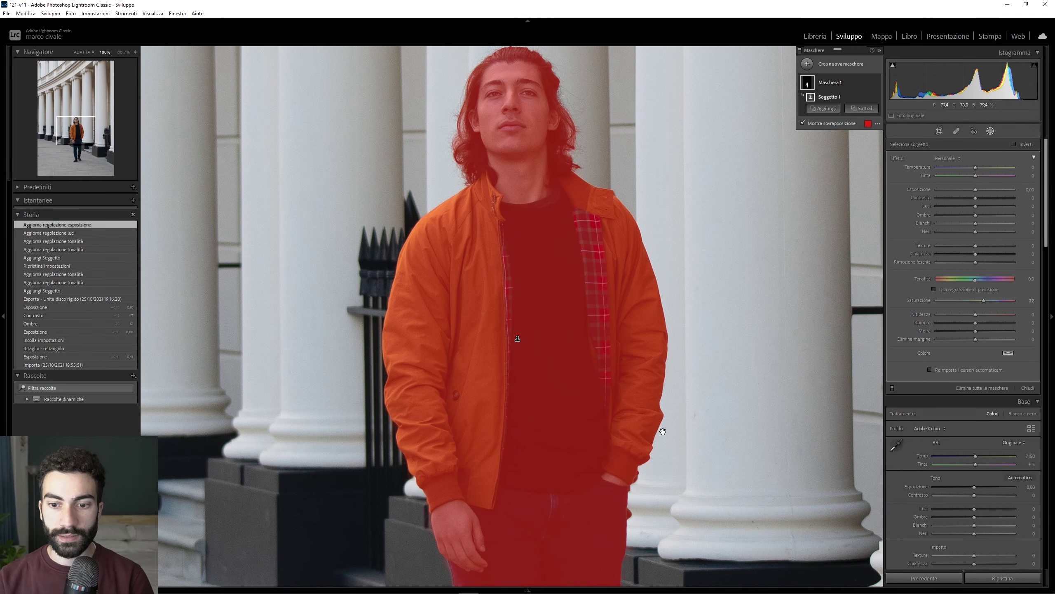
pyautogui.moveTo(661, 432); pyautogui.dragTo(654, 279)
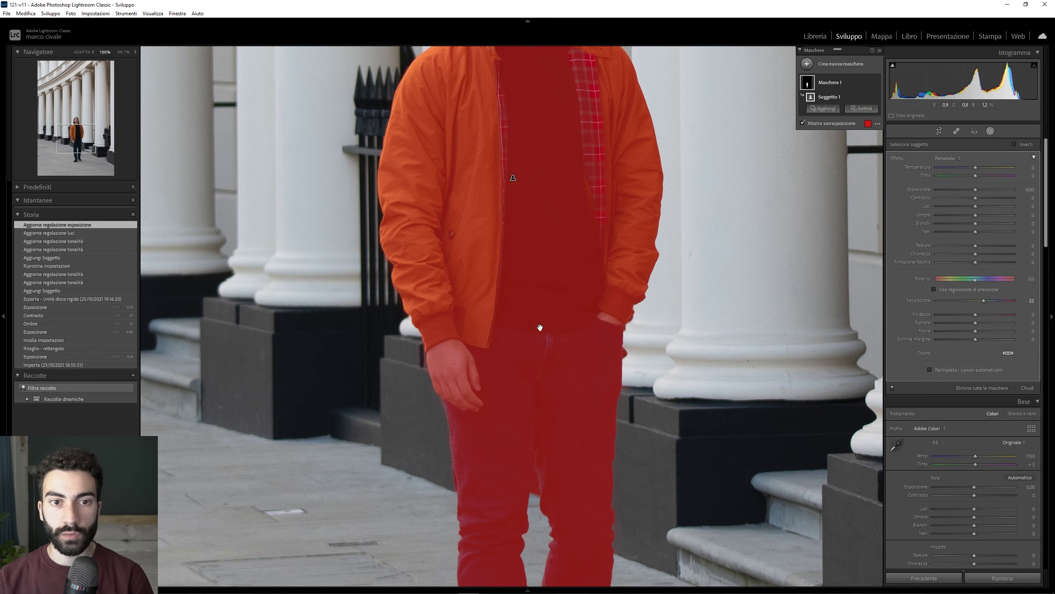
pyautogui.moveTo(540, 328); pyautogui.dragTo(539, 266)
pyautogui.moveTo(473, 410); pyautogui.dragTo(416, 313)
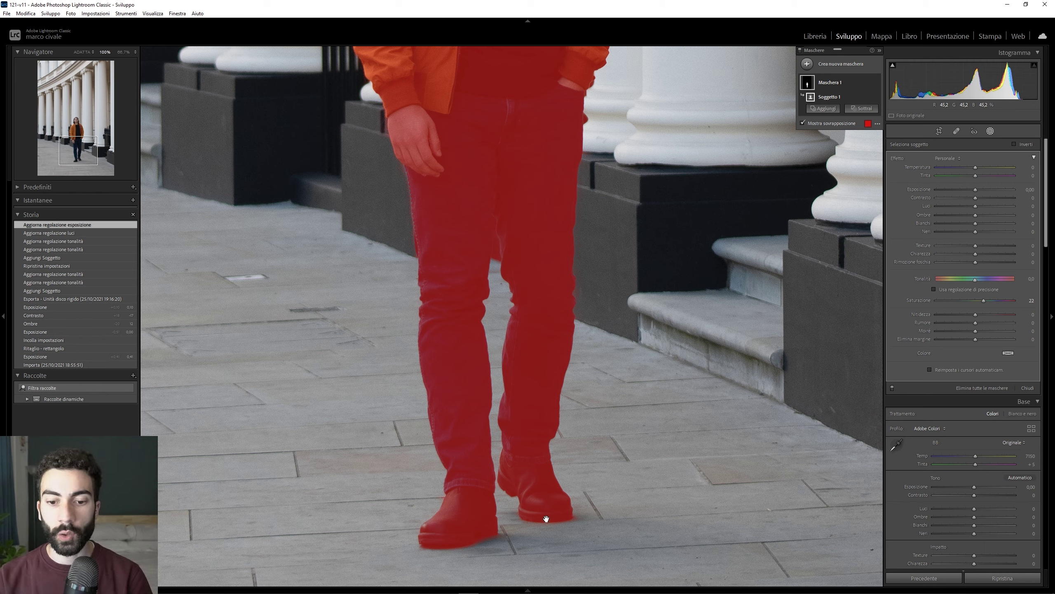
pyautogui.hotkey('ctrl', '-')
pyautogui.hotkey('ctrl', '-')
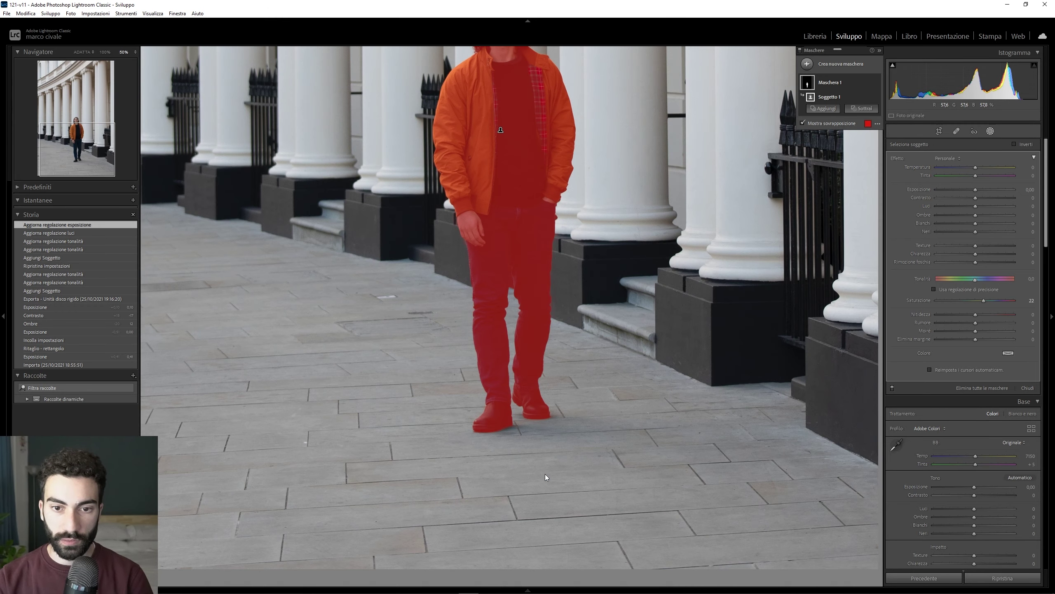
pyautogui.hotkey('ctrl', '-')
pyautogui.hotkey('ctrl', '-')
pyautogui.hotkey('ctrl', '-')
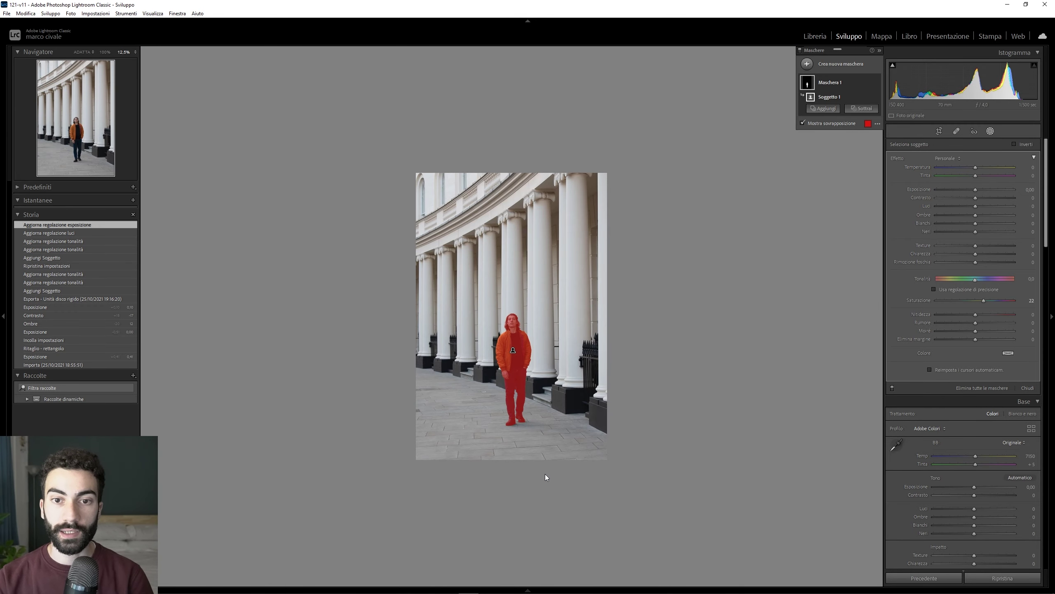
pyautogui.hotkey('ctrl', '+')
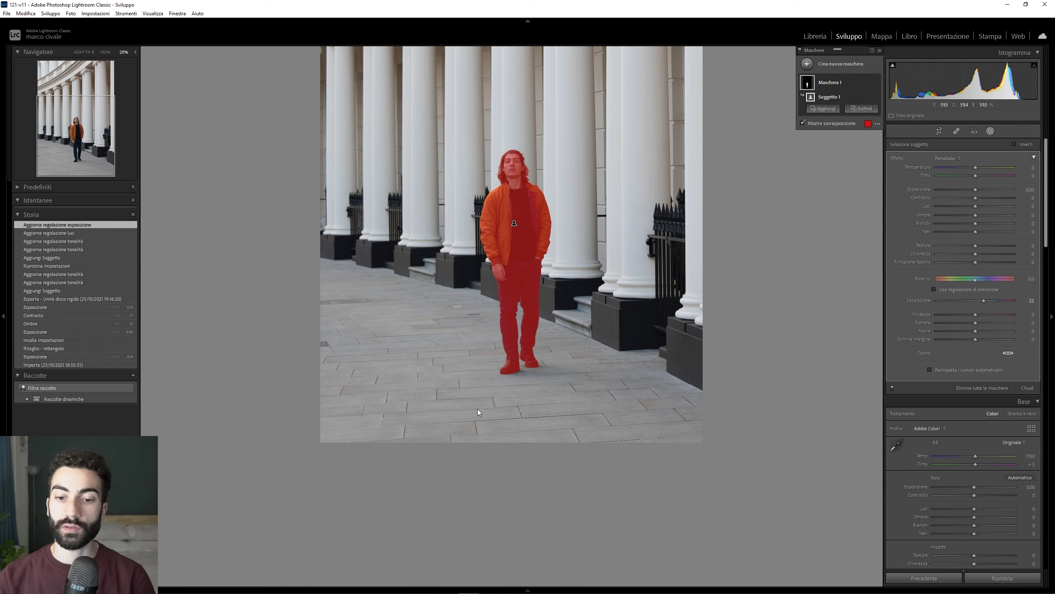
pyautogui.scroll(2, 477, 409)
pyautogui.scroll(5, 477, 408)
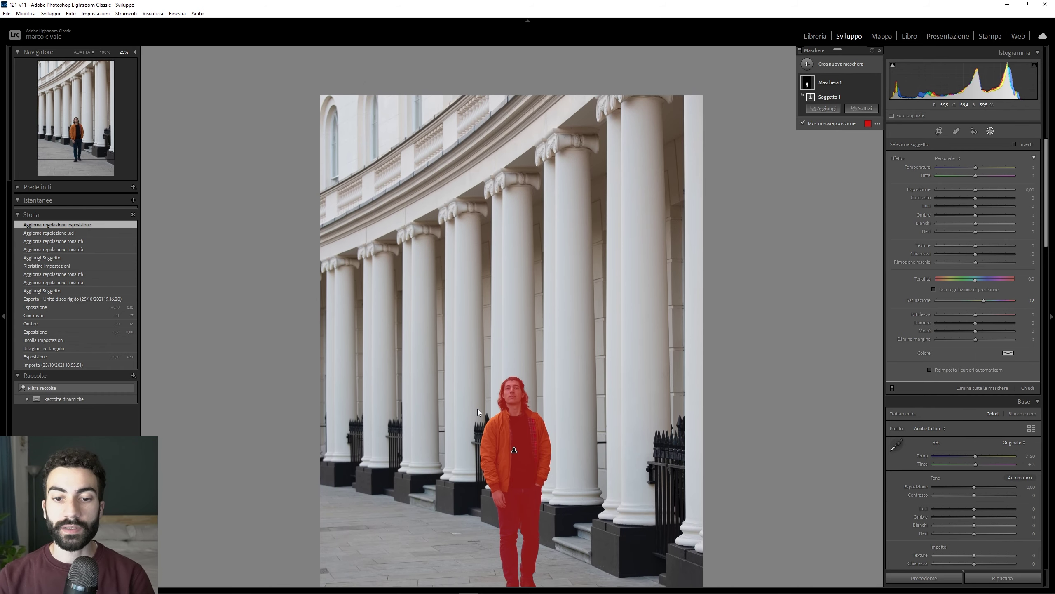
pyautogui.scroll(-5, 477, 409)
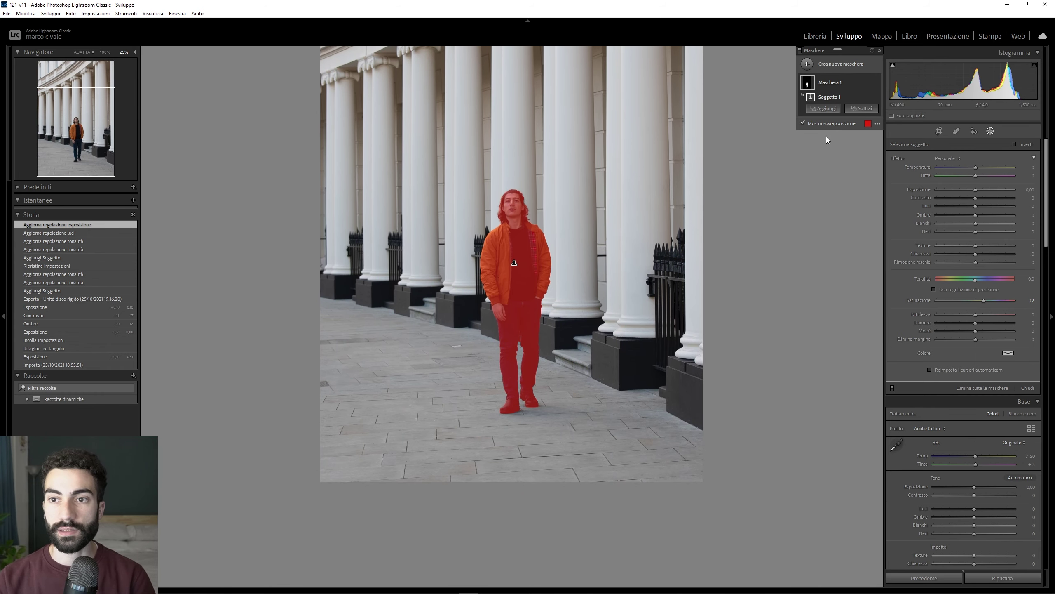
# - Lower contrast and lift highlights, shadows and whites in Maschera 1, comparing before and after
pyautogui.click(802, 124)
pyautogui.scroll(3, 847, 231)
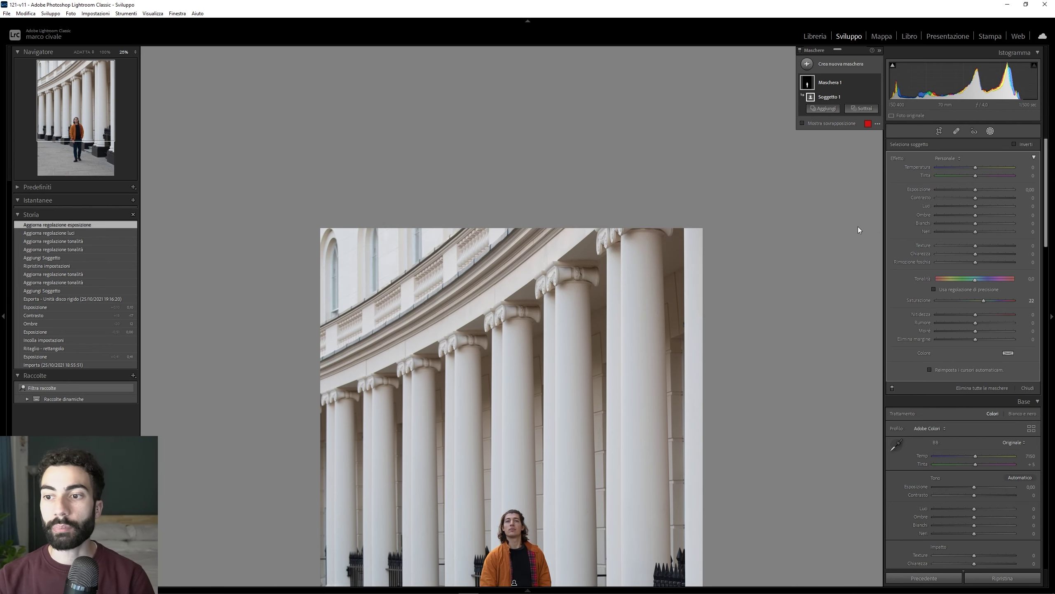
pyautogui.moveTo(975, 198); pyautogui.dragTo(955, 201)
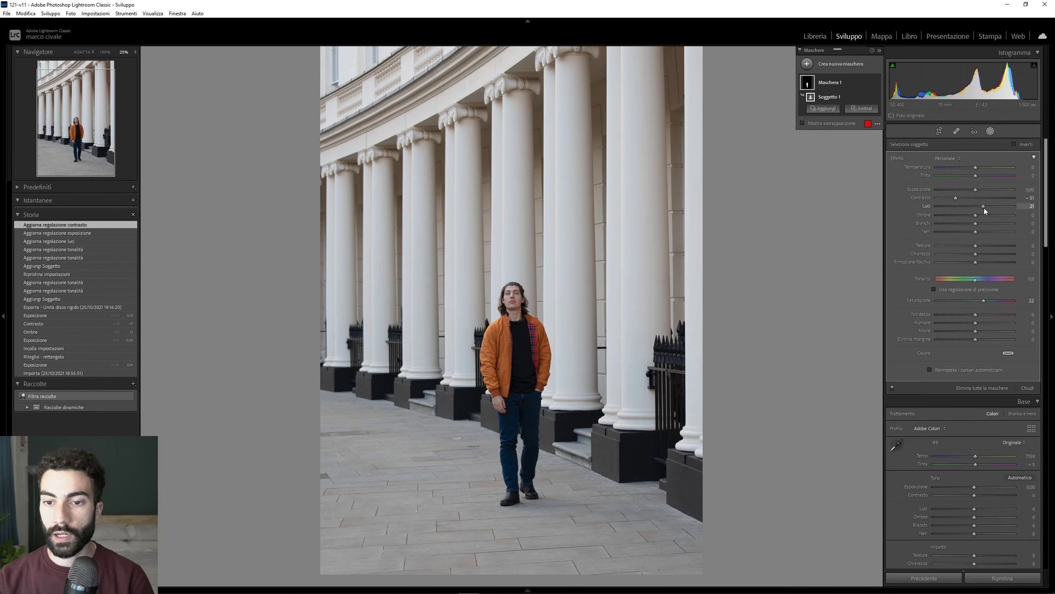
pyautogui.moveTo(993, 209)
pyautogui.mouseDown()
pyautogui.moveTo(979, 214)
pyautogui.moveTo(965, 198)
pyautogui.moveTo(976, 190)
pyautogui.mouseUp()
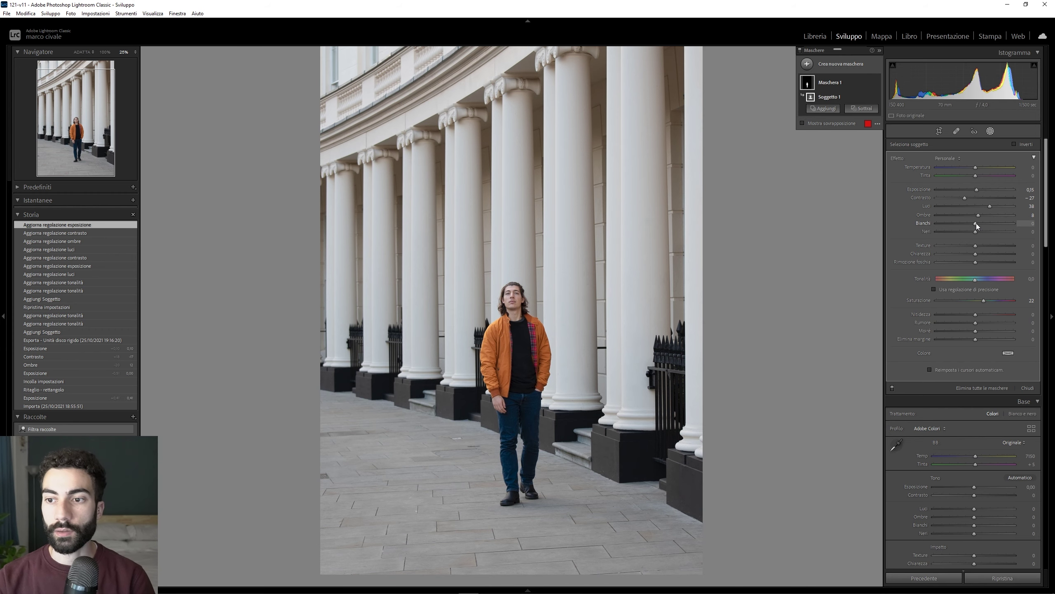
pyautogui.moveTo(980, 223); pyautogui.dragTo(978, 223)
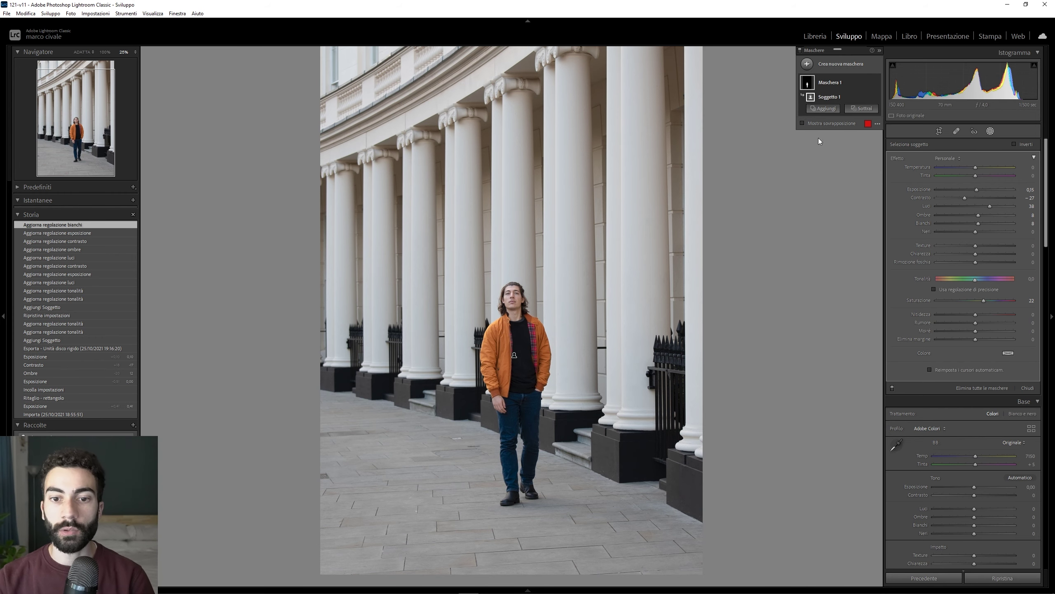
pyautogui.click(876, 83)
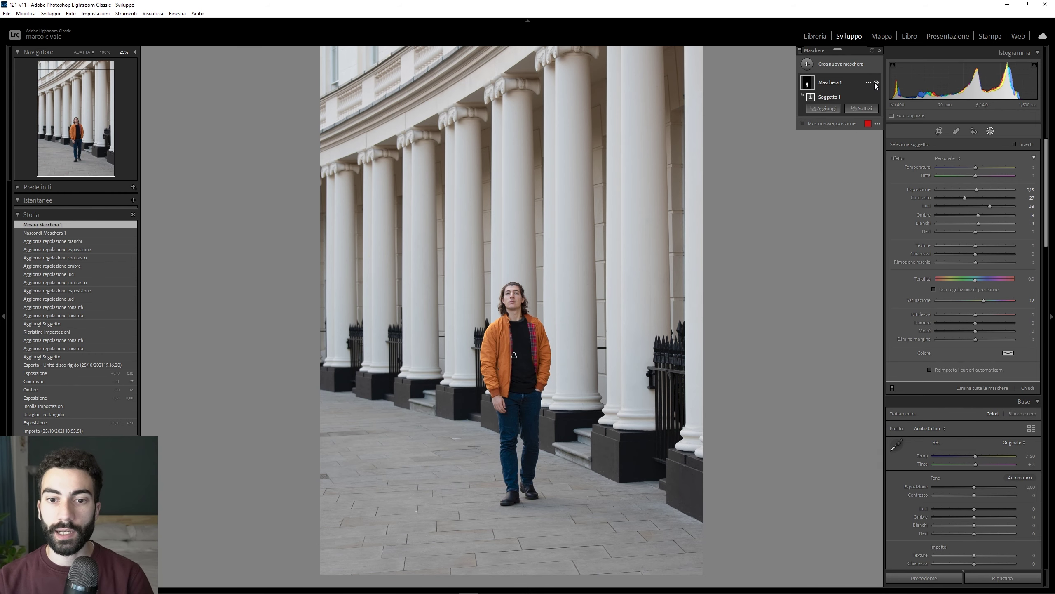
pyautogui.click(876, 83)
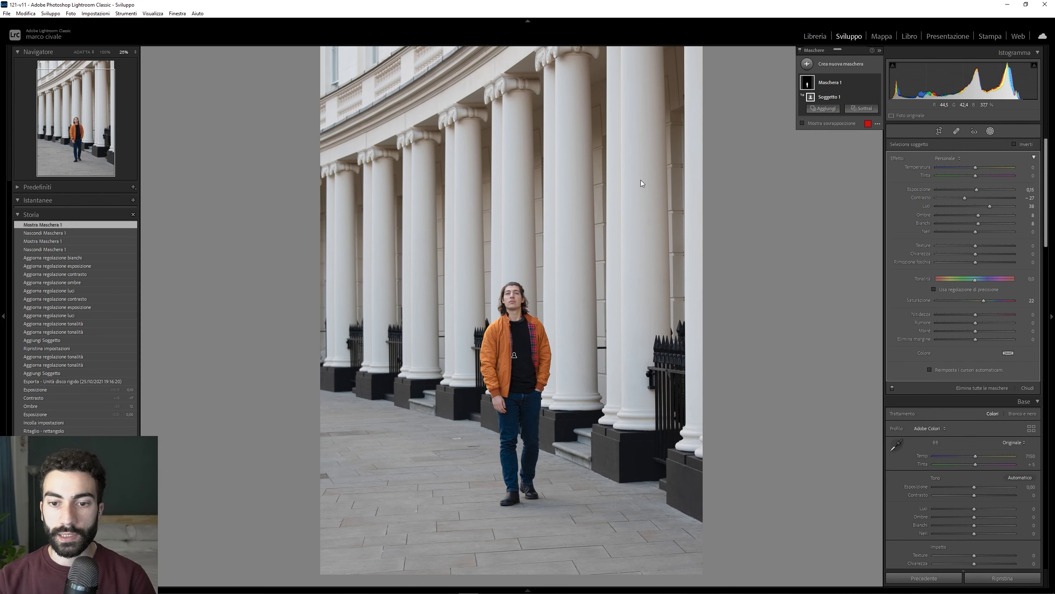
# - Create Maschera 2 as a colour range sampled from two points on the orange jacket
pyautogui.click(806, 64)
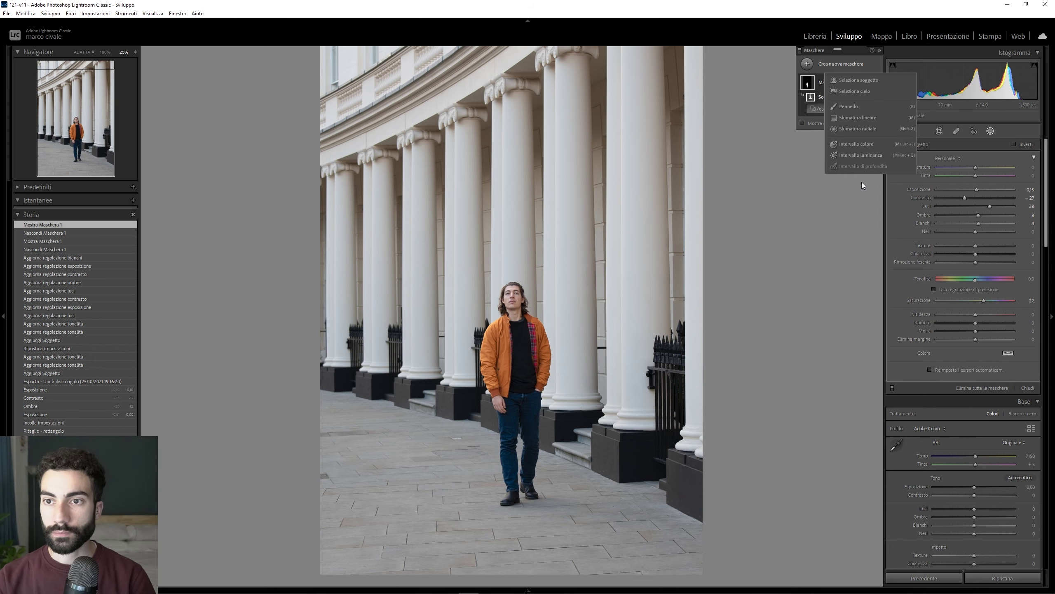
pyautogui.click(867, 144)
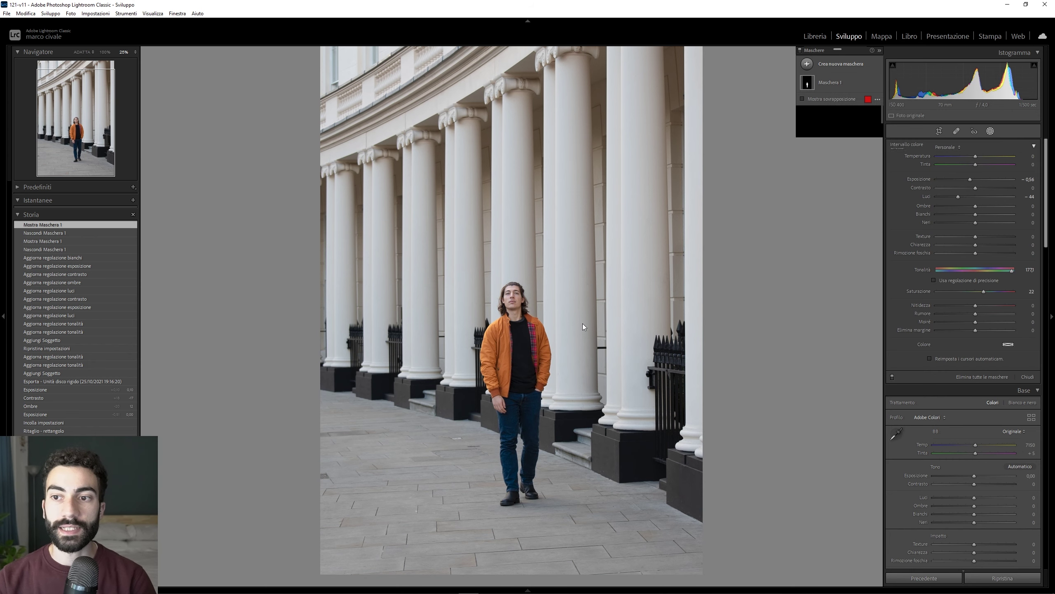
pyautogui.click(503, 347)
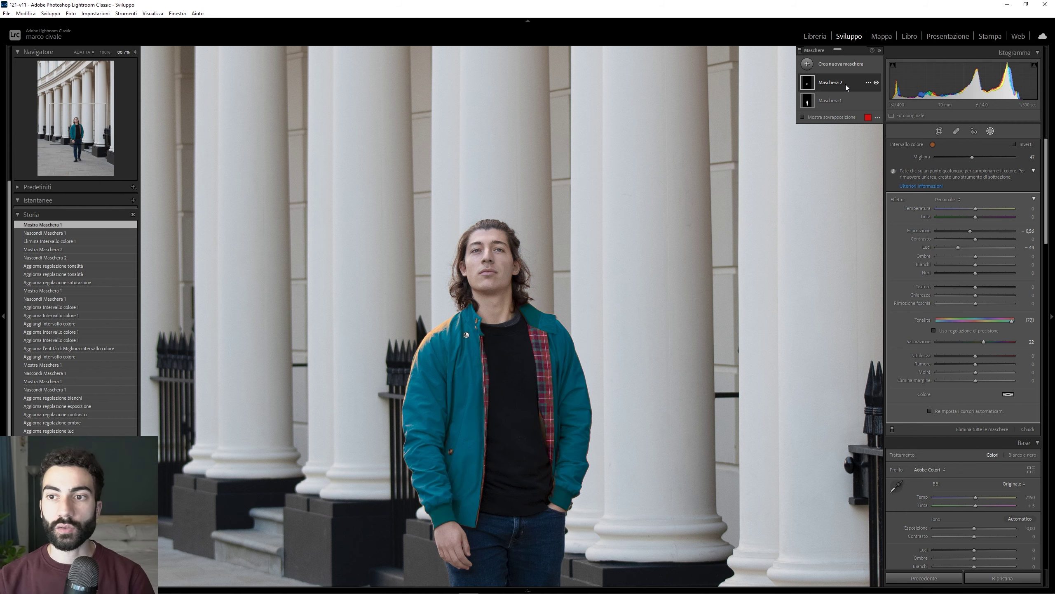
pyautogui.click(868, 83)
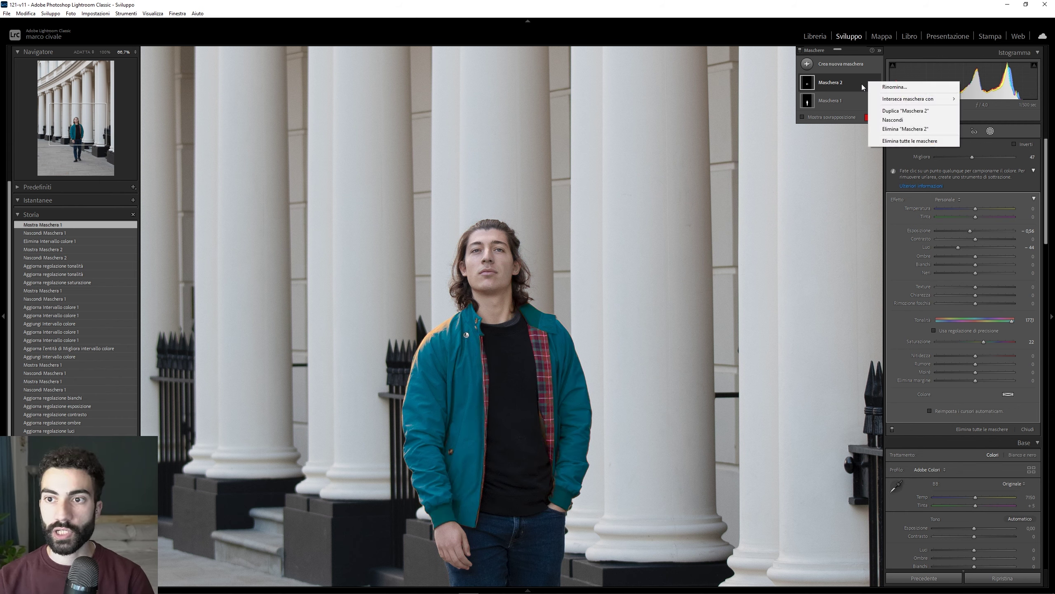
pyautogui.click(828, 109)
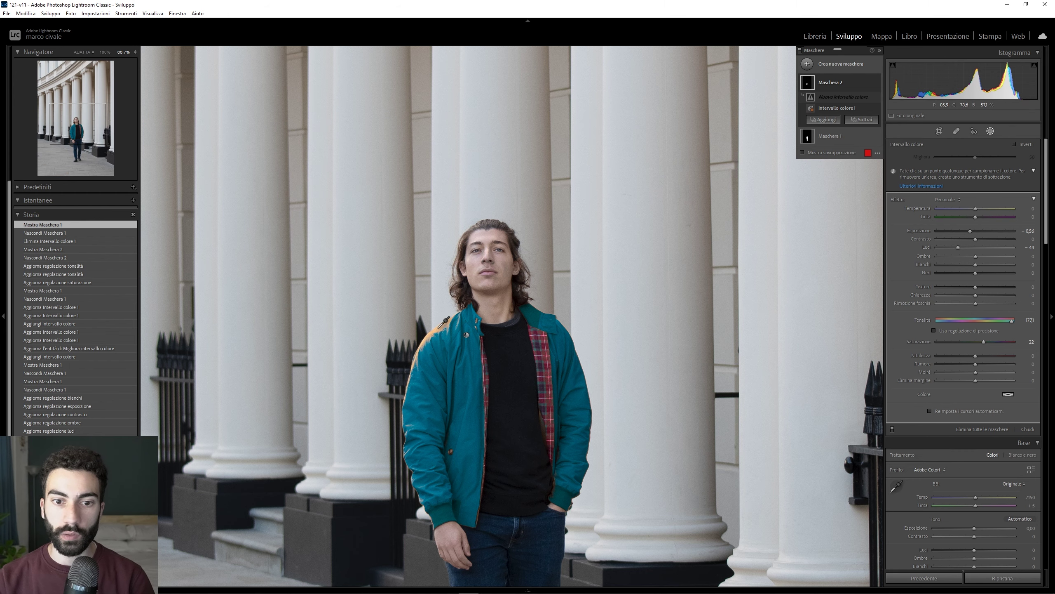
pyautogui.click(437, 329)
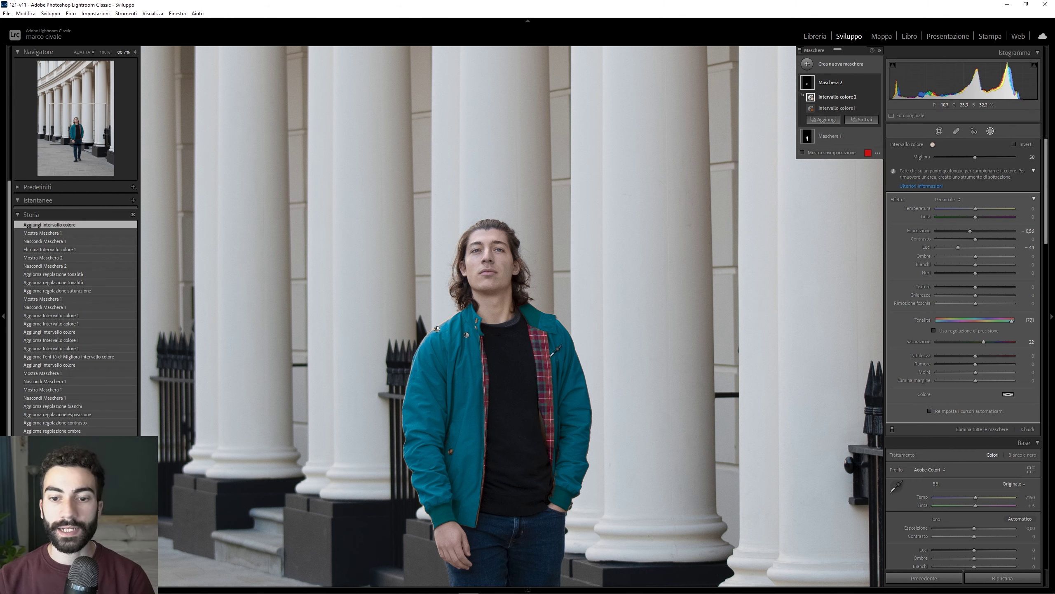
# - Compare the teal jacket before and after, zoomed in to 100% on the man
pyautogui.click(878, 84)
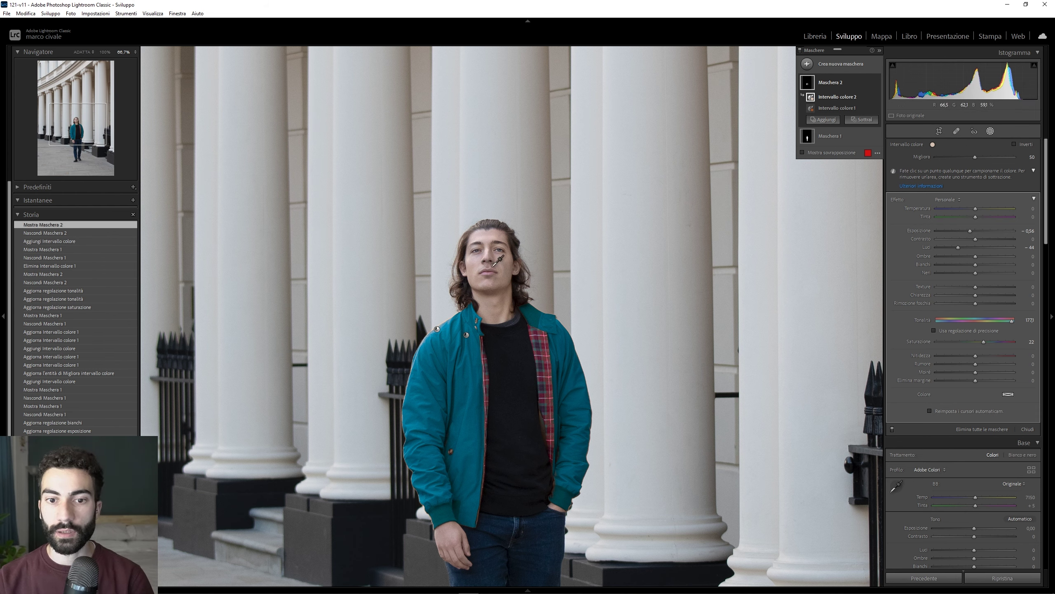
pyautogui.click(876, 83)
pyautogui.click(876, 83)
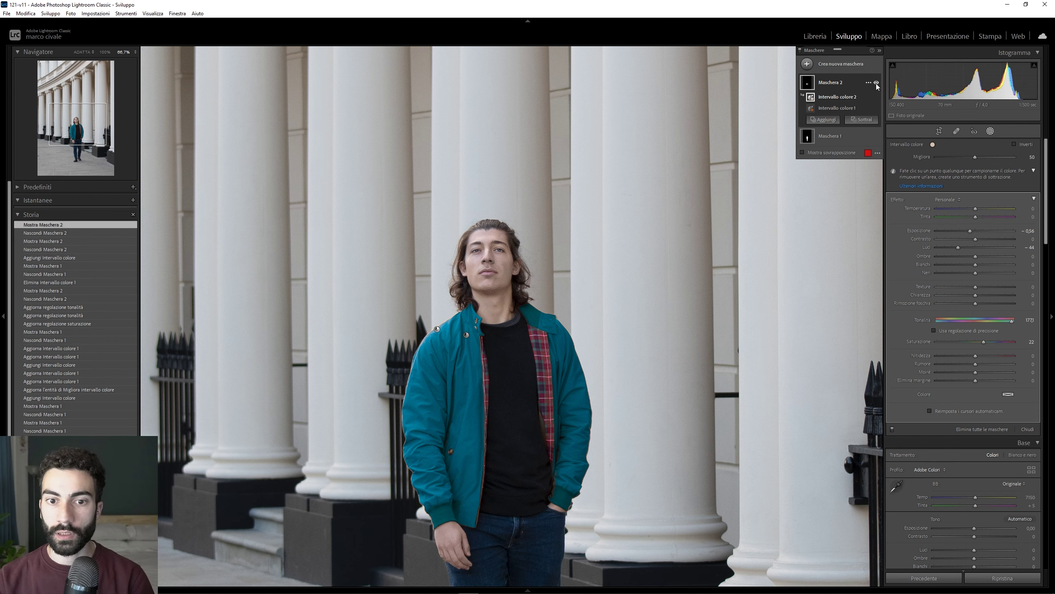
pyautogui.press('z')
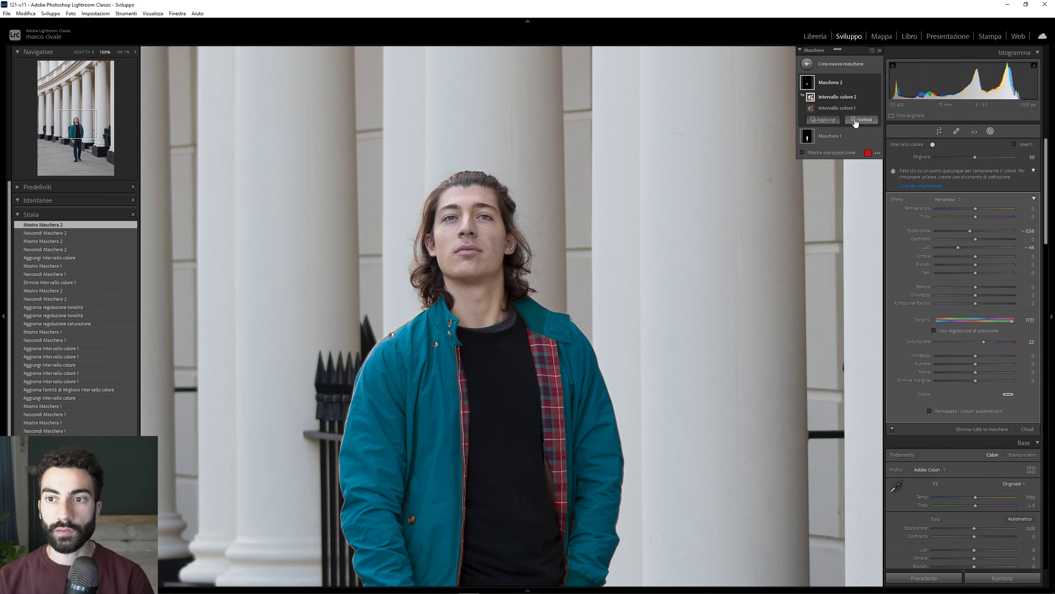
pyautogui.click(856, 120)
# - Brush-subtract the jacket mask from the man's face and compare the result
pyautogui.click(812, 167)
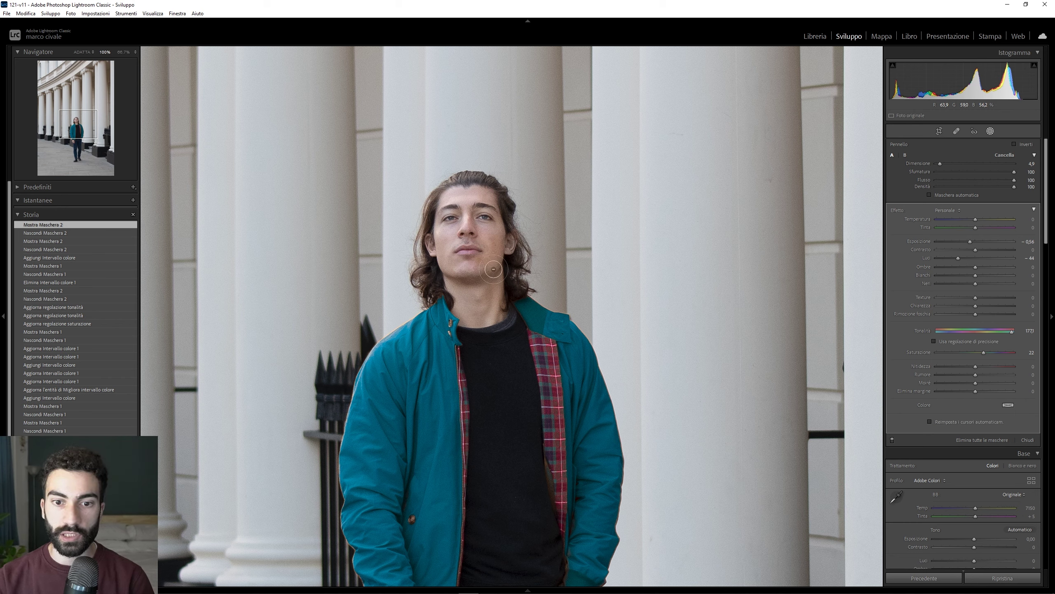
pyautogui.moveTo(471, 214); pyautogui.dragTo(472, 280)
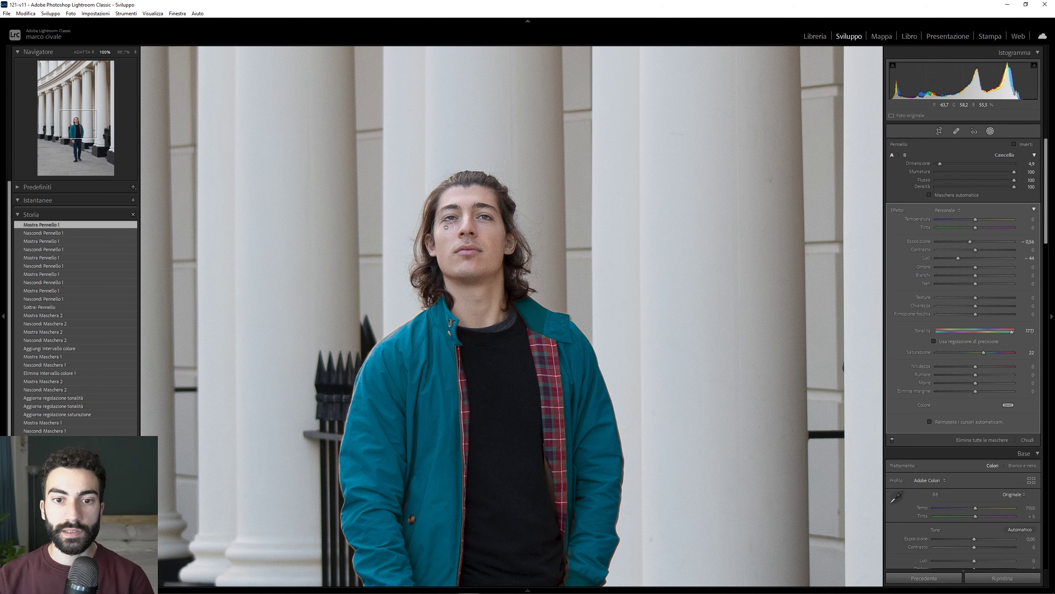
pyautogui.moveTo(446, 227); pyautogui.dragTo(477, 317)
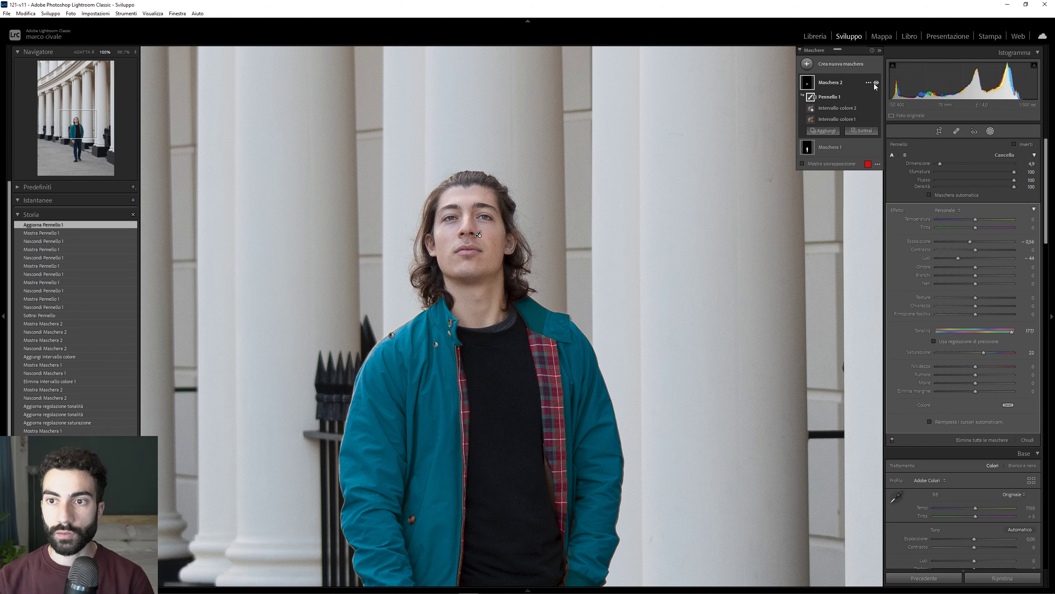
pyautogui.click(877, 84)
pyautogui.click(877, 83)
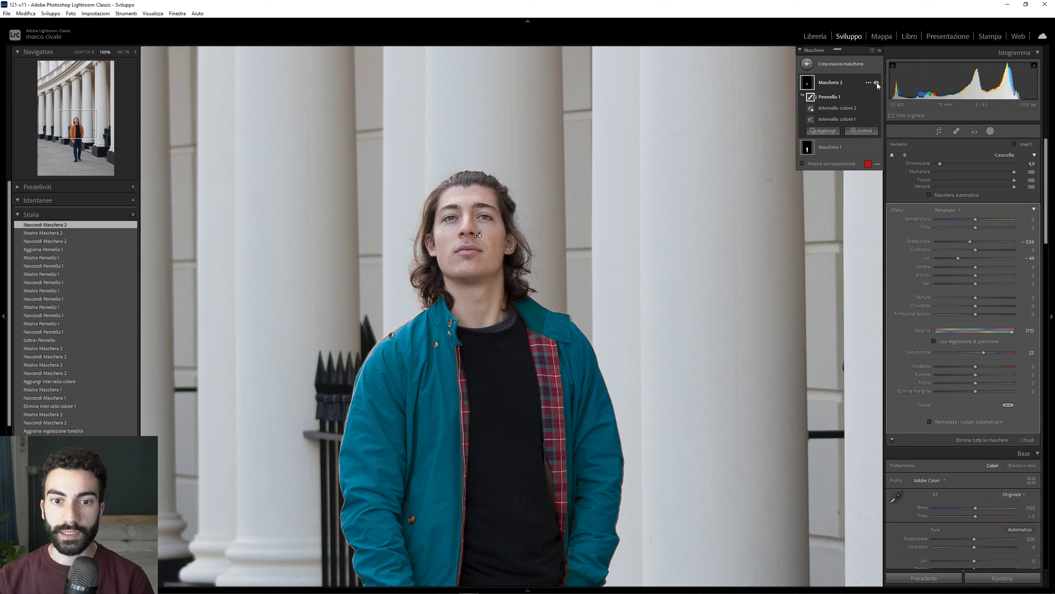
pyautogui.click(877, 84)
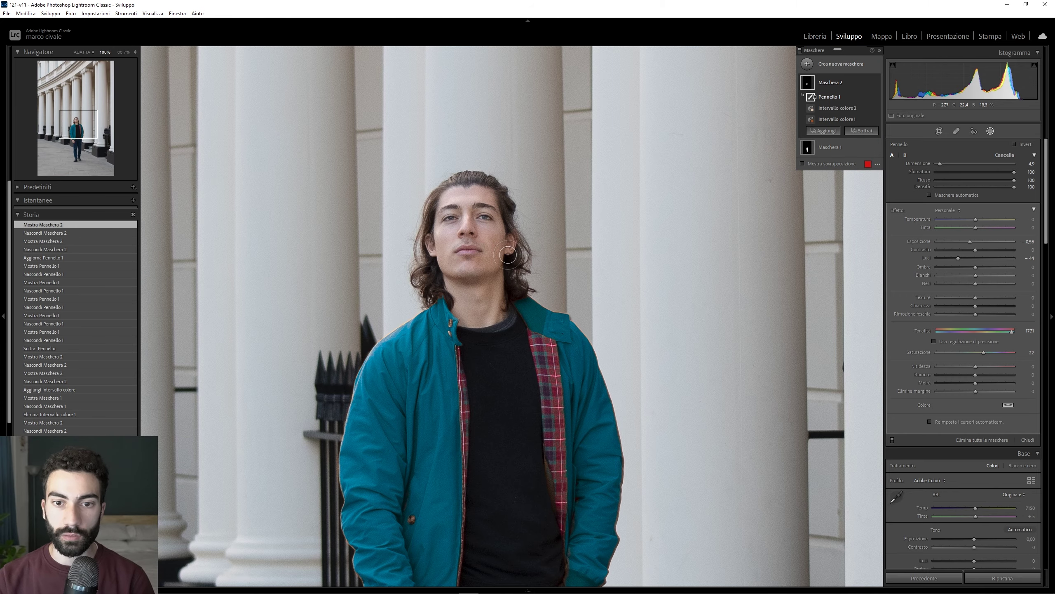
# - Touch up the brush part of the mask, then select the whole jacket mask
pyautogui.click(508, 254)
pyautogui.hotkey('ctrl', '-')
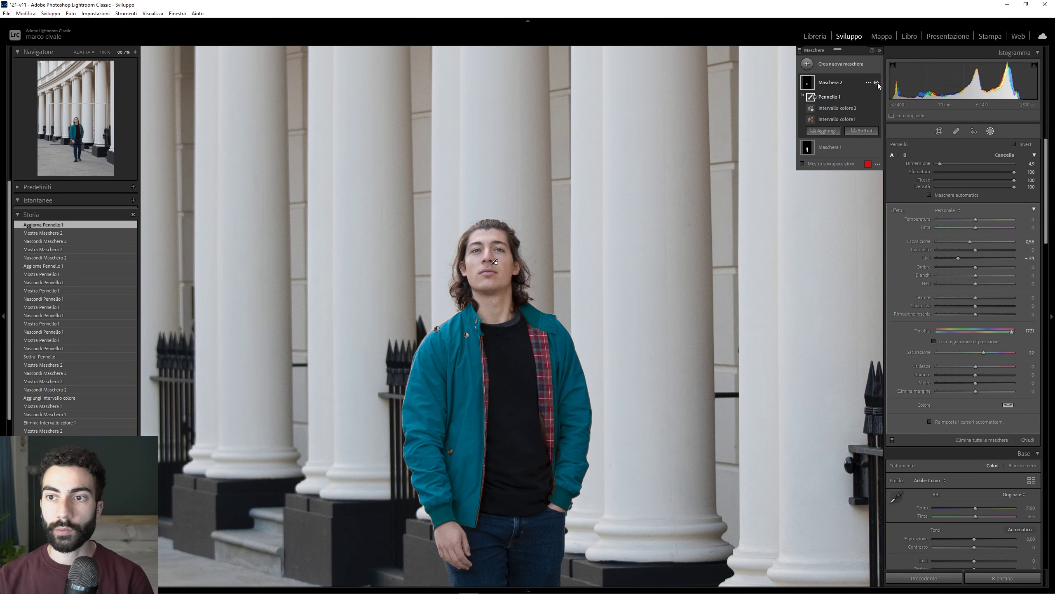
pyautogui.click(876, 83)
pyautogui.hotkey('ctrl', '-')
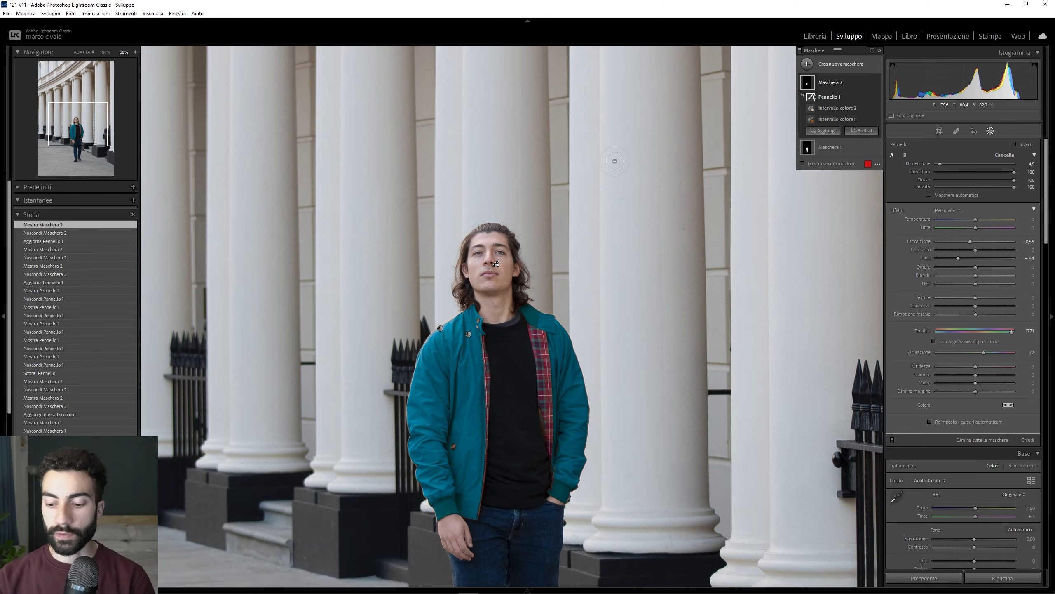
pyautogui.hotkey('ctrl', '-')
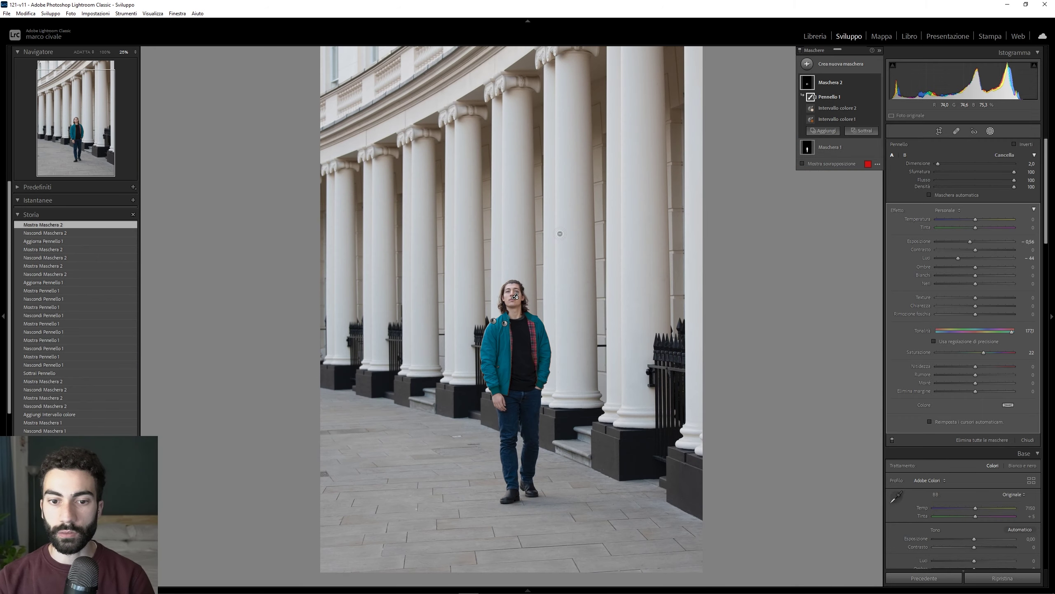
pyautogui.hotkey('ctrl', '+')
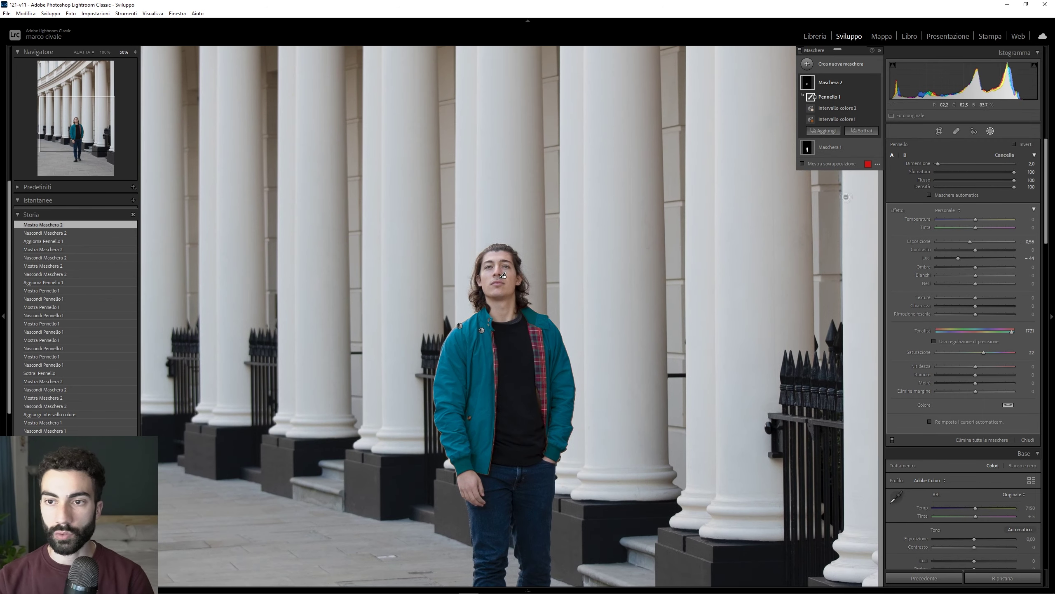
pyautogui.click(826, 89)
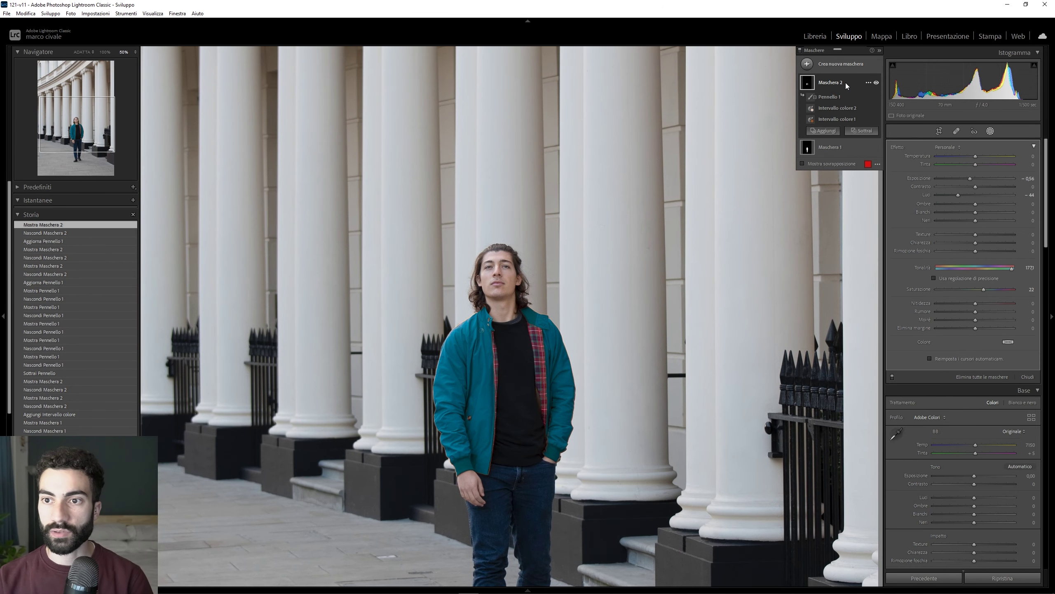
# - Lower Refine on both colour ranges of the jacket mask, zooming in to check edges
pyautogui.click(837, 119)
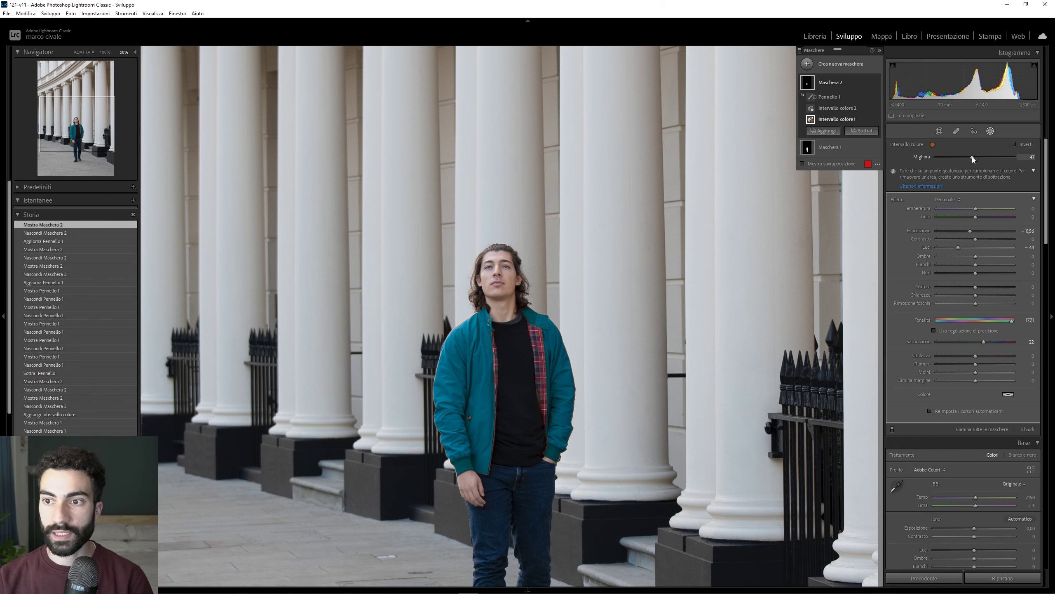
pyautogui.moveTo(990, 158); pyautogui.dragTo(982, 159)
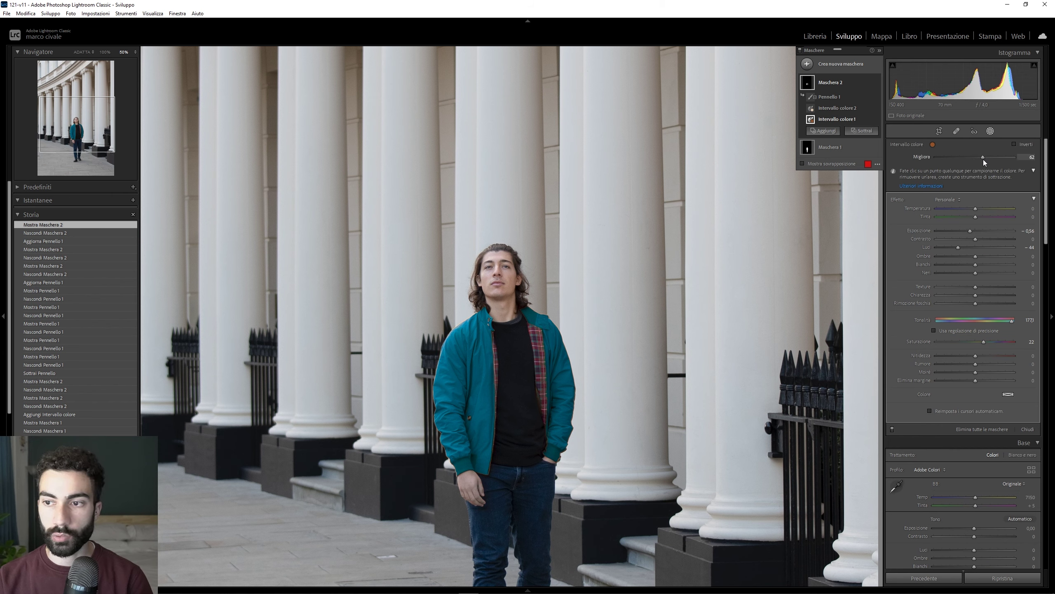
pyautogui.click(837, 108)
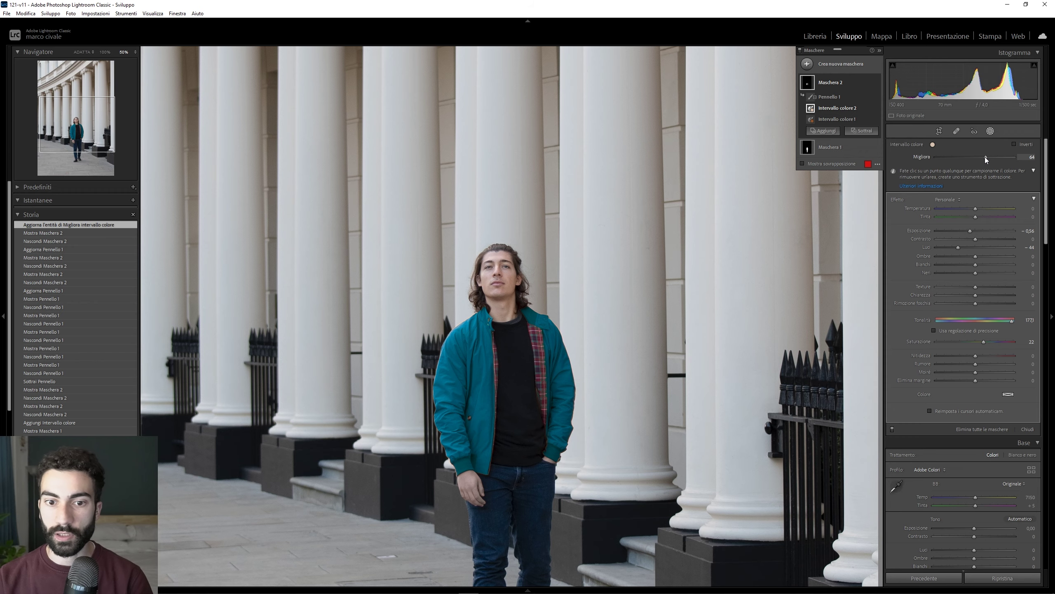
pyautogui.moveTo(986, 158); pyautogui.dragTo(980, 157)
pyautogui.press('z')
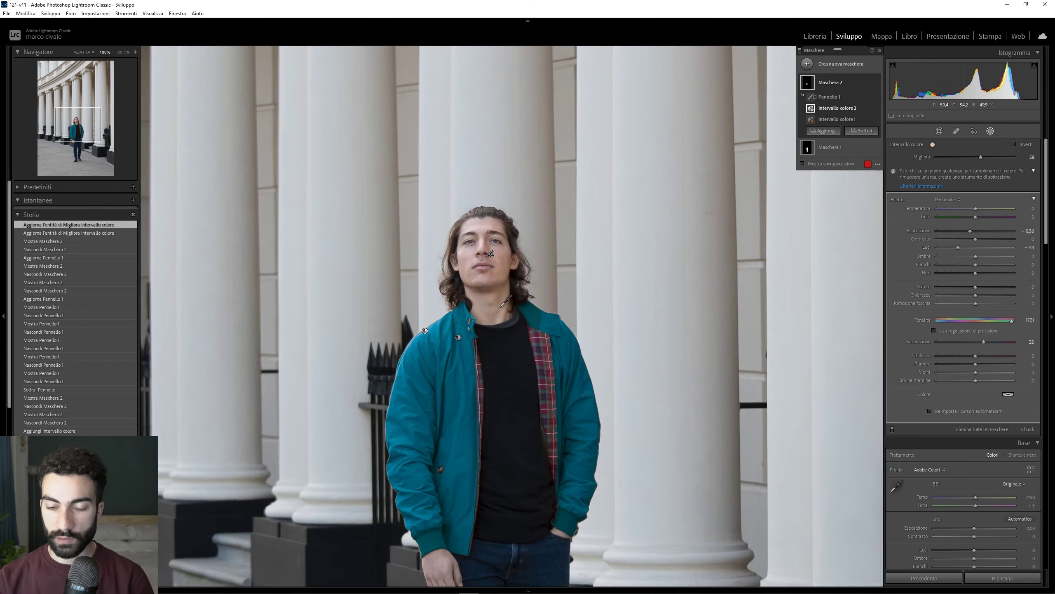
pyautogui.hotkey('ctrl', '+')
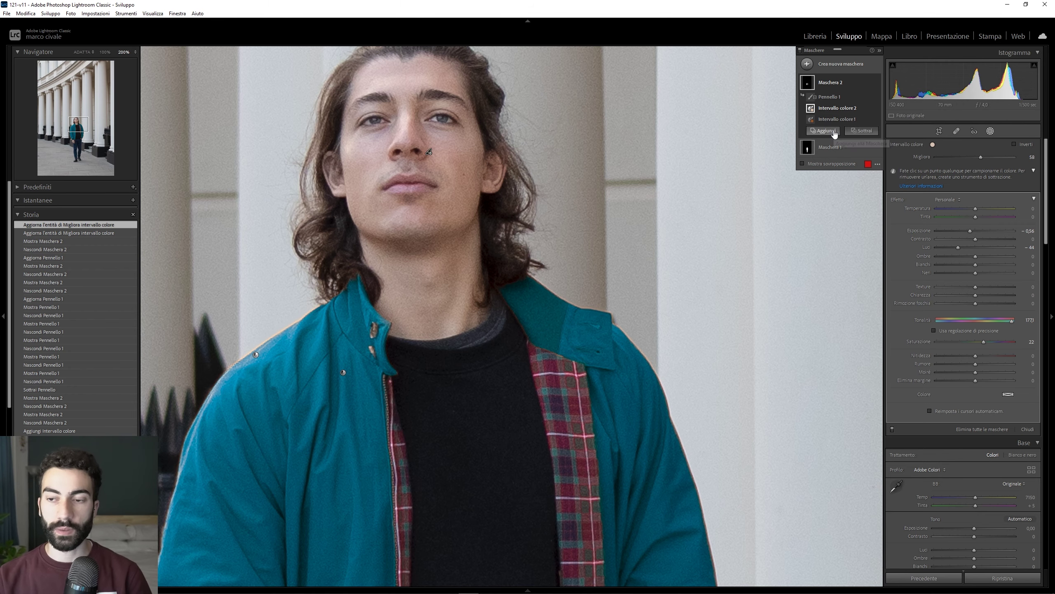
pyautogui.hotkey('ctrl', '-')
pyautogui.hotkey('ctrl', '-')
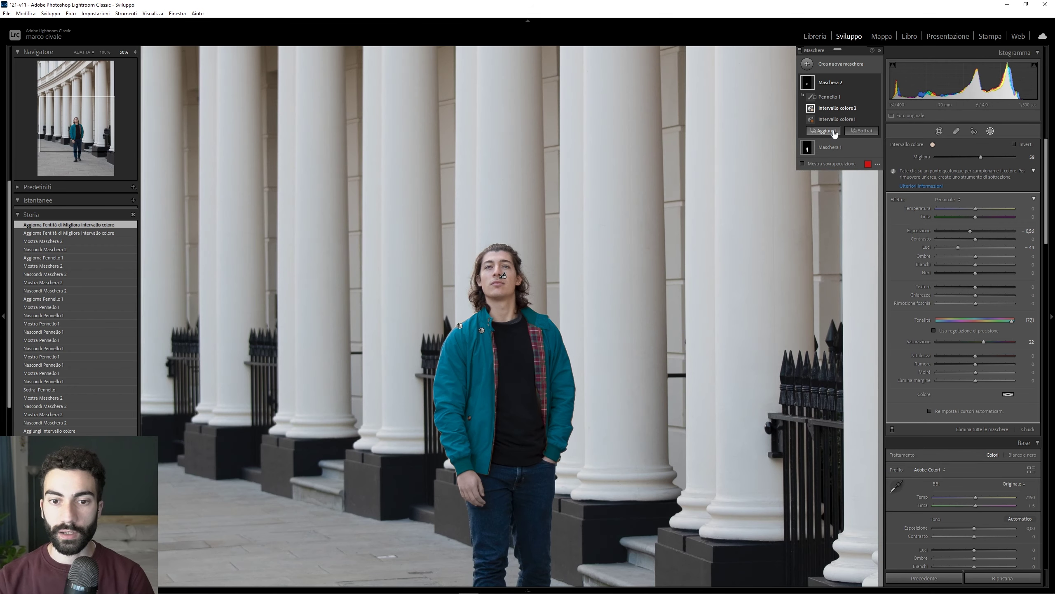
pyautogui.hotkey('ctrl', '-')
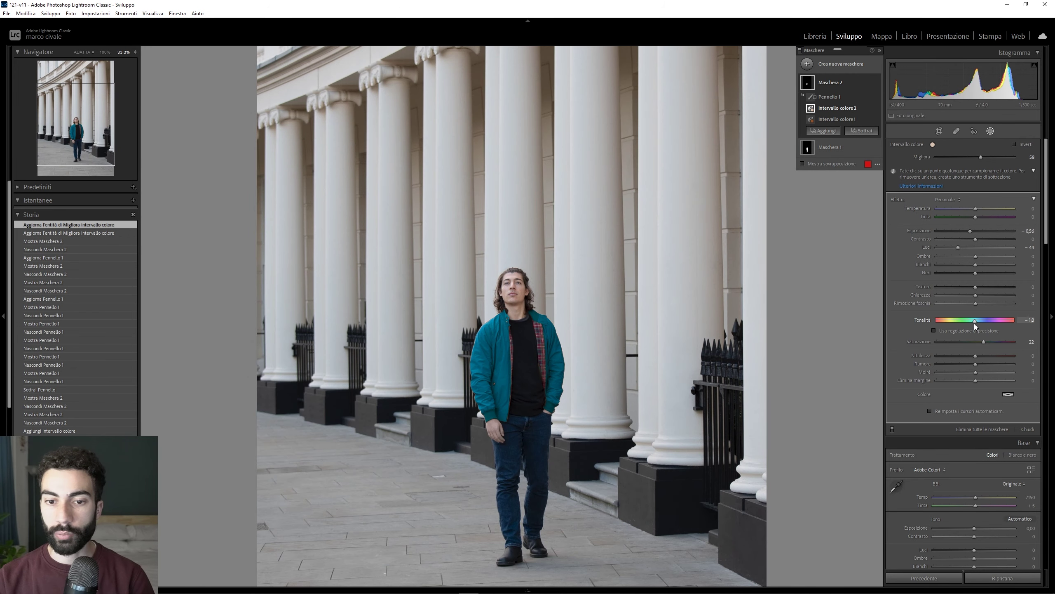
# - Shift hue and raise highlights to turn the jacket mustard yellow, comparing before and after
pyautogui.moveTo(975, 323); pyautogui.dragTo(979, 326)
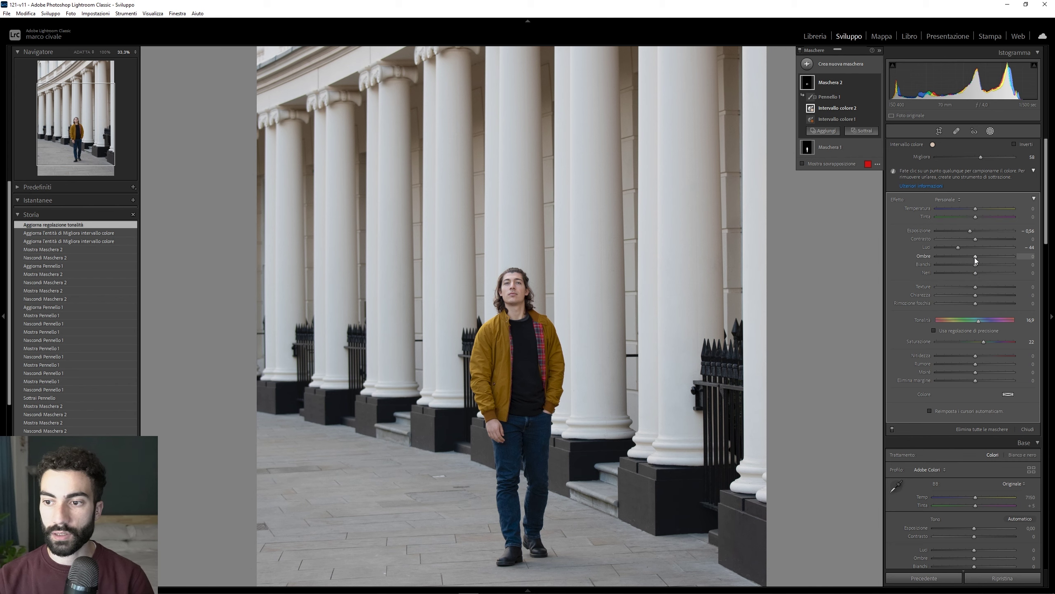
pyautogui.moveTo(962, 248)
pyautogui.mouseDown()
pyautogui.moveTo(984, 249)
pyautogui.moveTo(979, 234)
pyautogui.mouseUp()
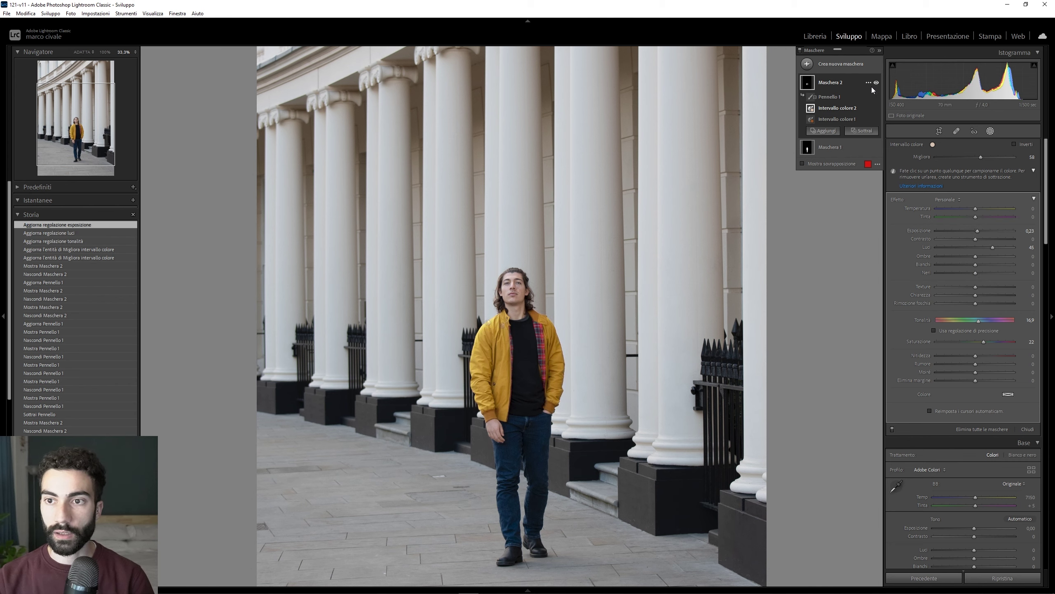
pyautogui.click(877, 83)
pyautogui.click(877, 84)
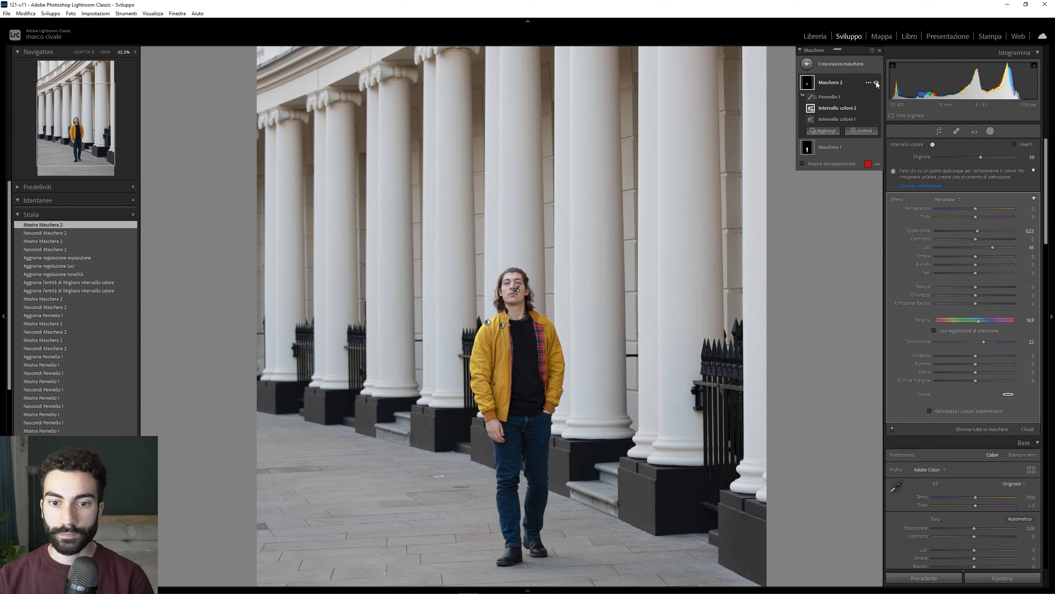
pyautogui.hotkey('ctrl', '-')
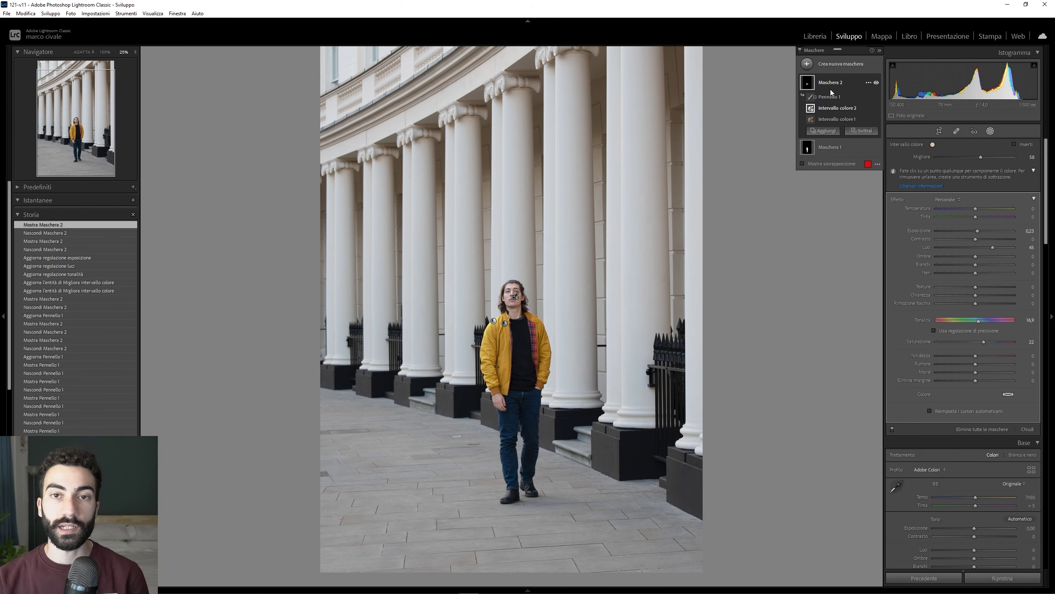
# - Select the jacket mask, then start a new Luminance Range mask on the portrait
pyautogui.click(809, 85)
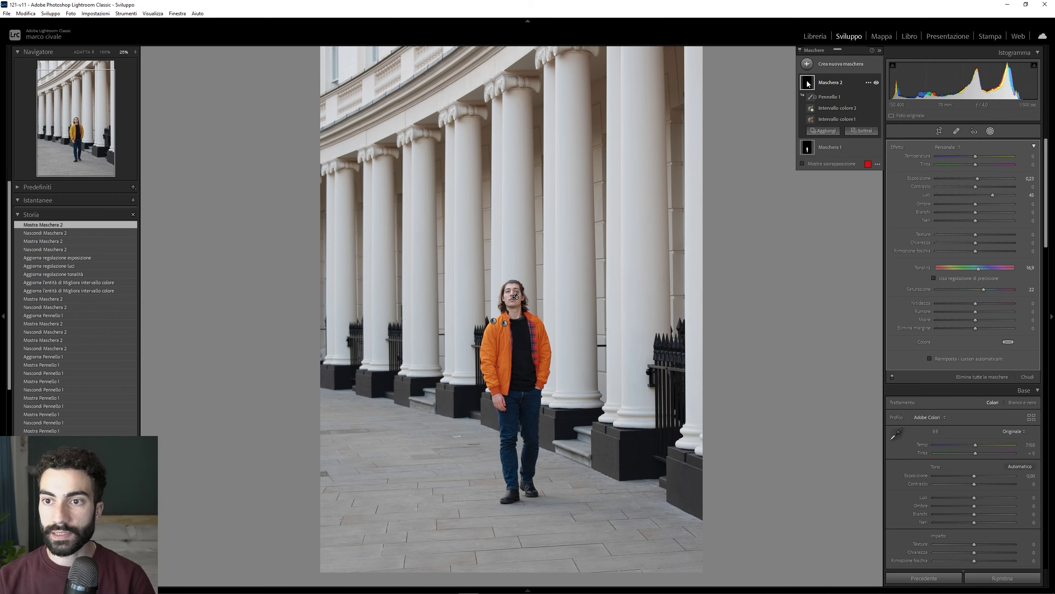
pyautogui.hotkey('ctrl', '=')
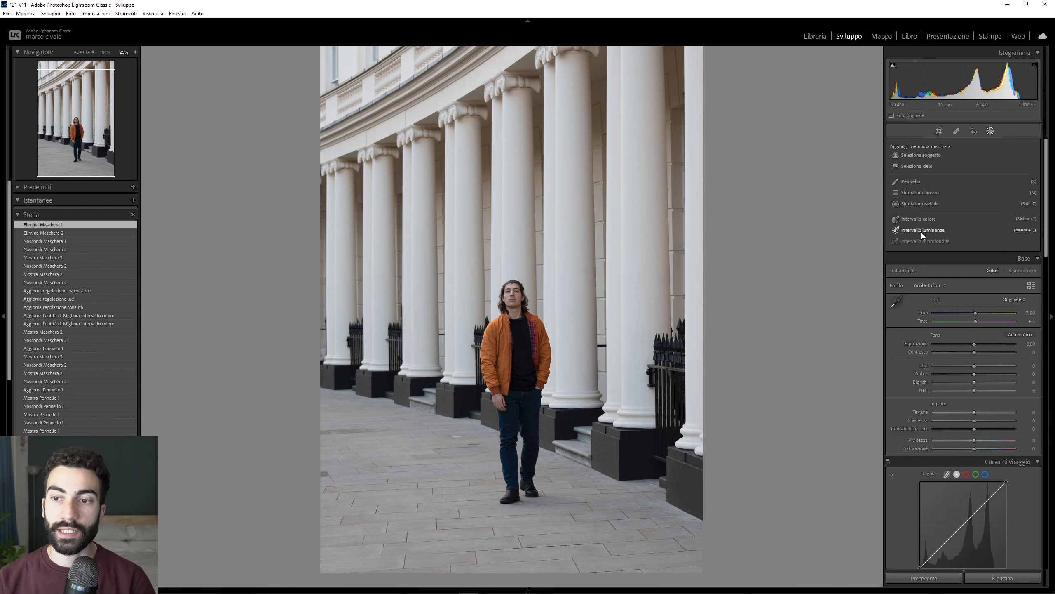
pyautogui.click(921, 232)
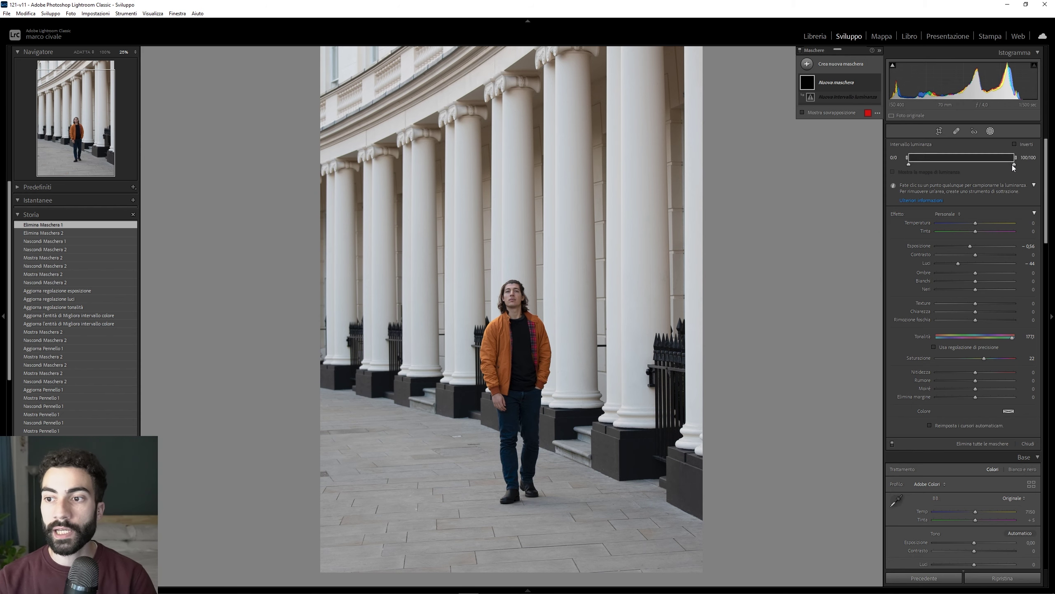
# - Narrow the mask's Luminance Range to a middle band of tones, excluding the bright columns
pyautogui.moveTo(1014, 165)
pyautogui.mouseDown()
pyautogui.moveTo(932, 175)
pyautogui.moveTo(1023, 161)
pyautogui.mouseUp()
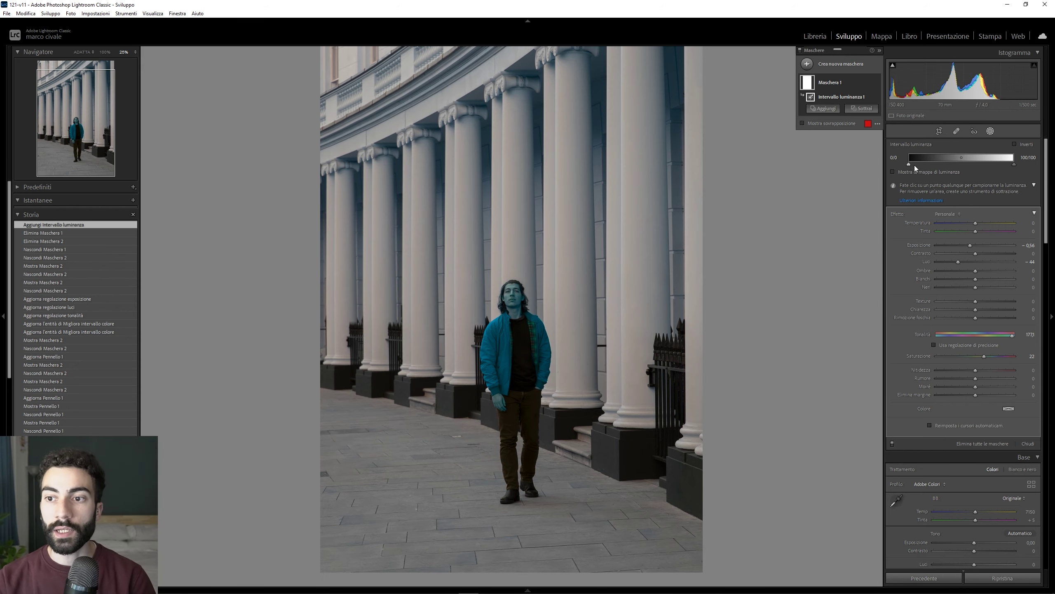
pyautogui.moveTo(910, 164)
pyautogui.mouseDown()
pyautogui.moveTo(979, 158)
pyautogui.moveTo(936, 163)
pyautogui.mouseUp()
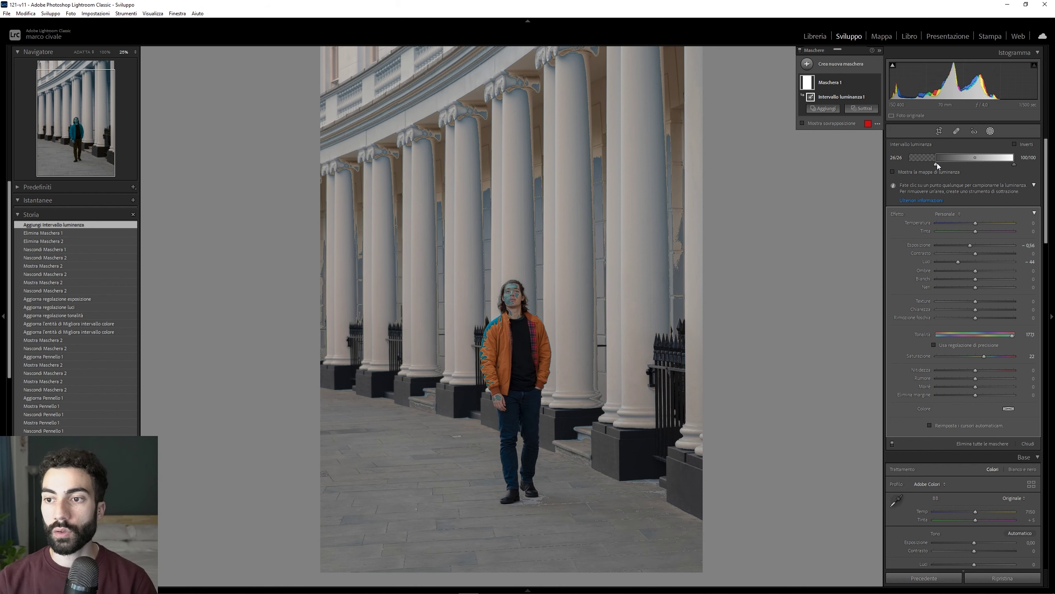
pyautogui.moveTo(1014, 165)
pyautogui.mouseDown()
pyautogui.moveTo(970, 170)
pyautogui.moveTo(972, 159)
pyautogui.moveTo(935, 158)
pyautogui.moveTo(948, 159)
pyautogui.mouseUp()
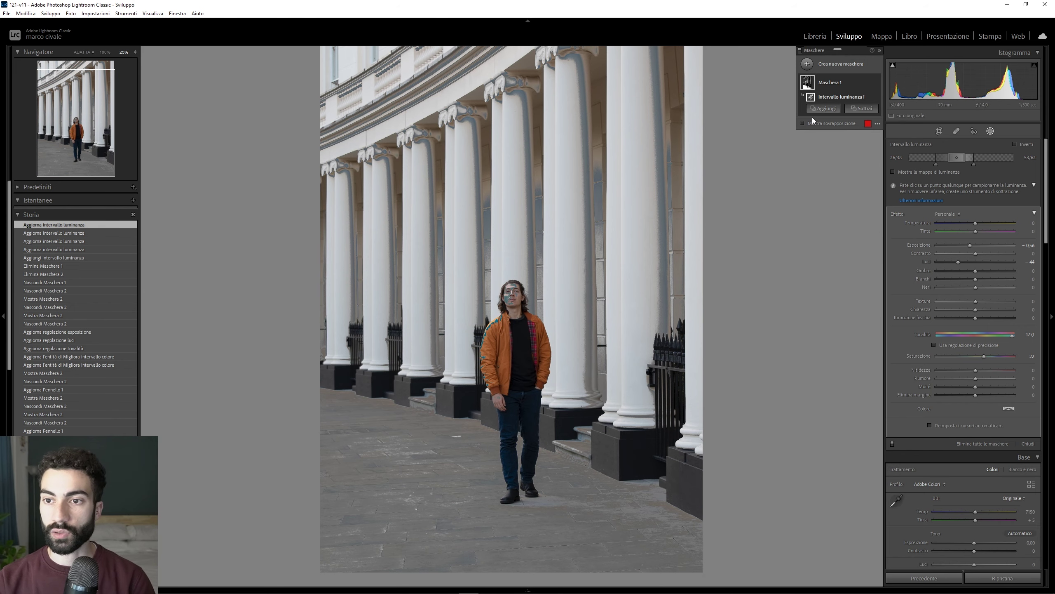
# - Reset the mask's hue, saturation, highlights and exposure sliders to zero
pyautogui.click(802, 99)
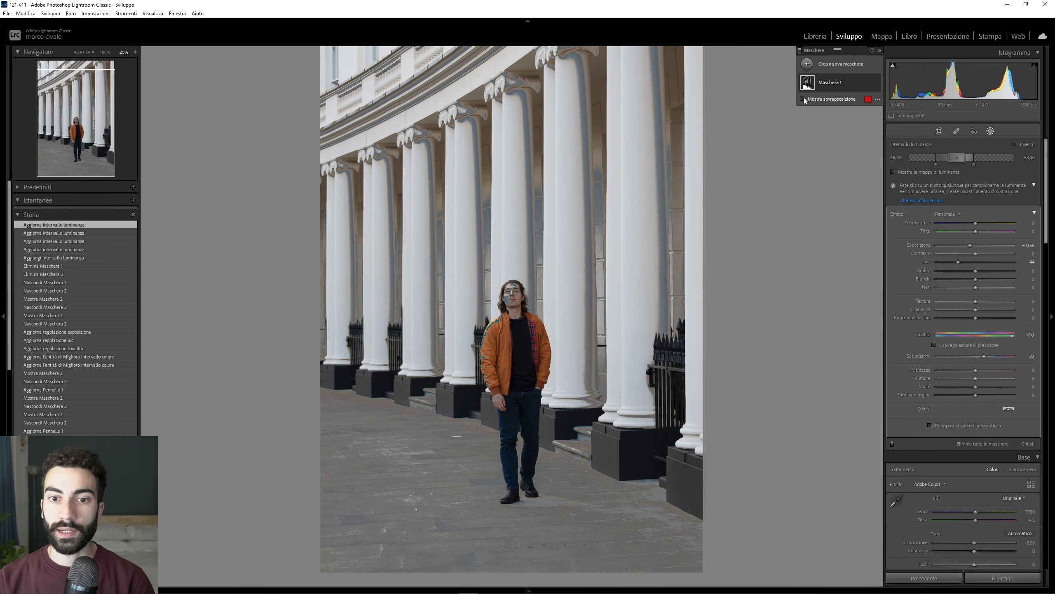
pyautogui.doubleClick(1013, 335)
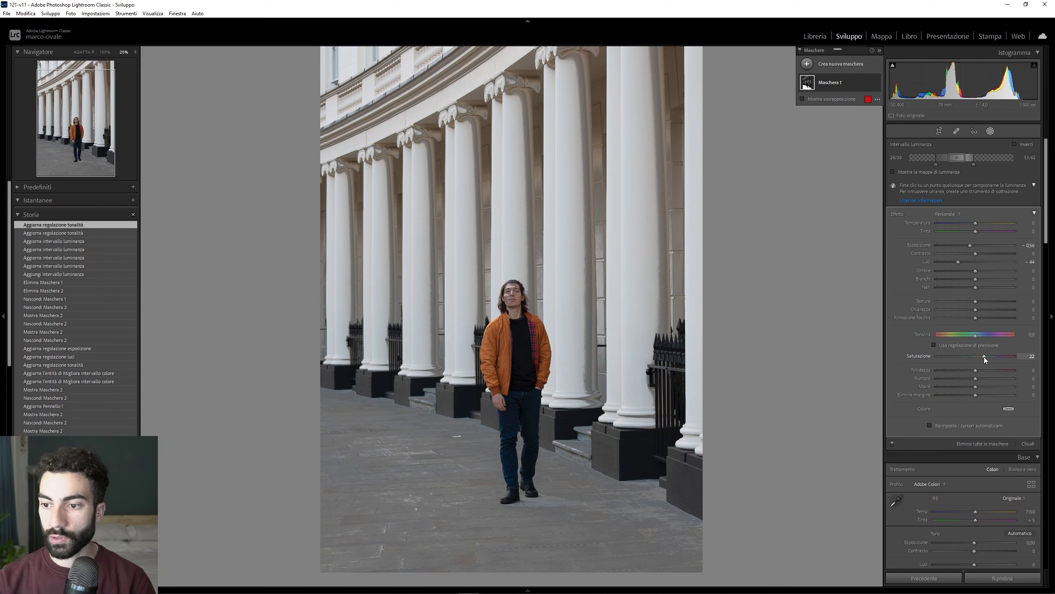
pyautogui.doubleClick(985, 356)
pyautogui.doubleClick(959, 260)
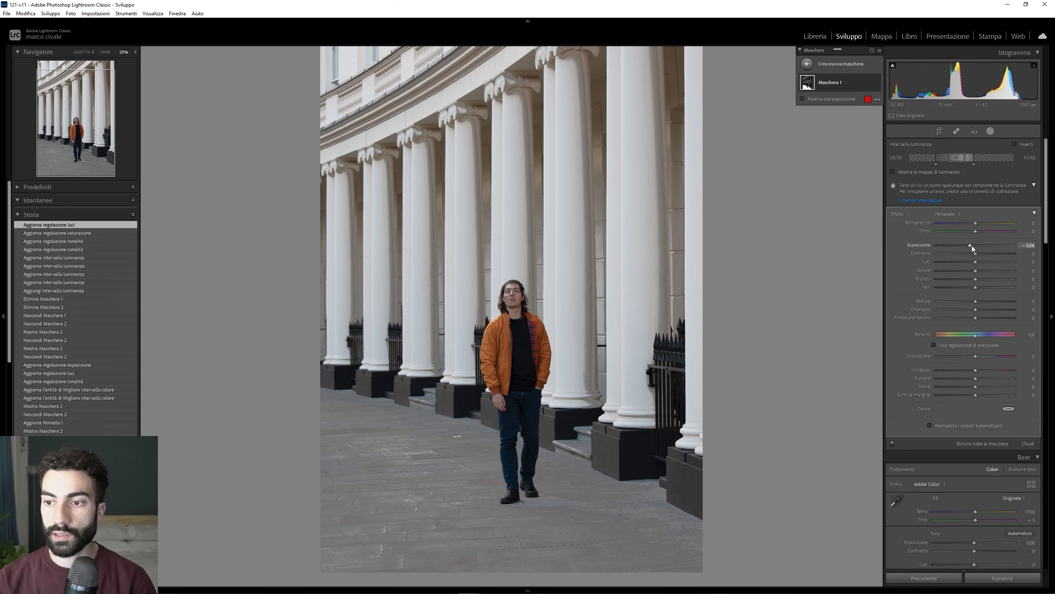
pyautogui.doubleClick(971, 245)
# - Set the mask's contrast to -18 and shadows to 12
pyautogui.press('o')
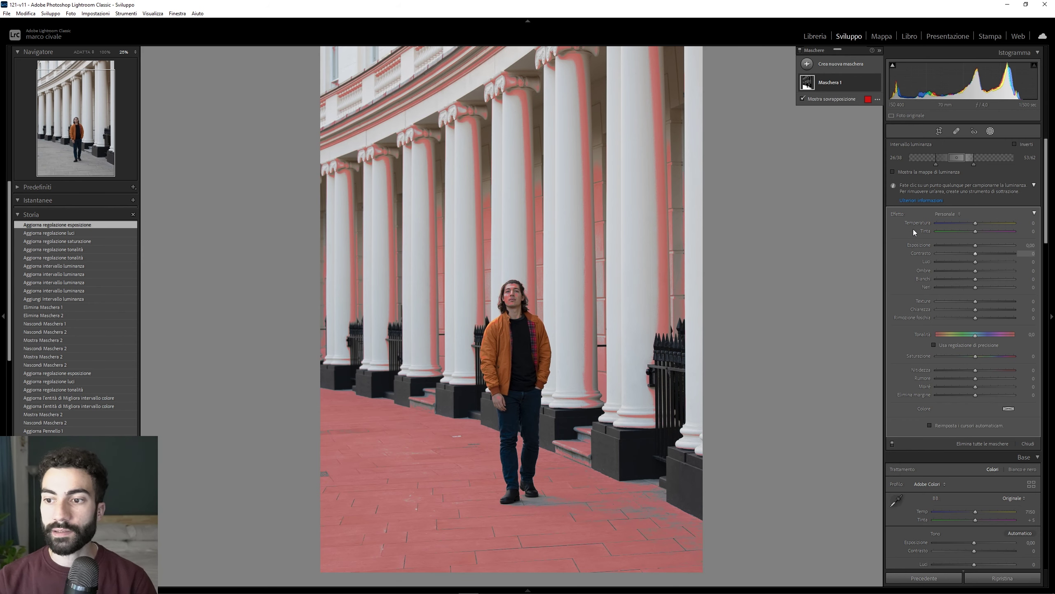
pyautogui.click(803, 99)
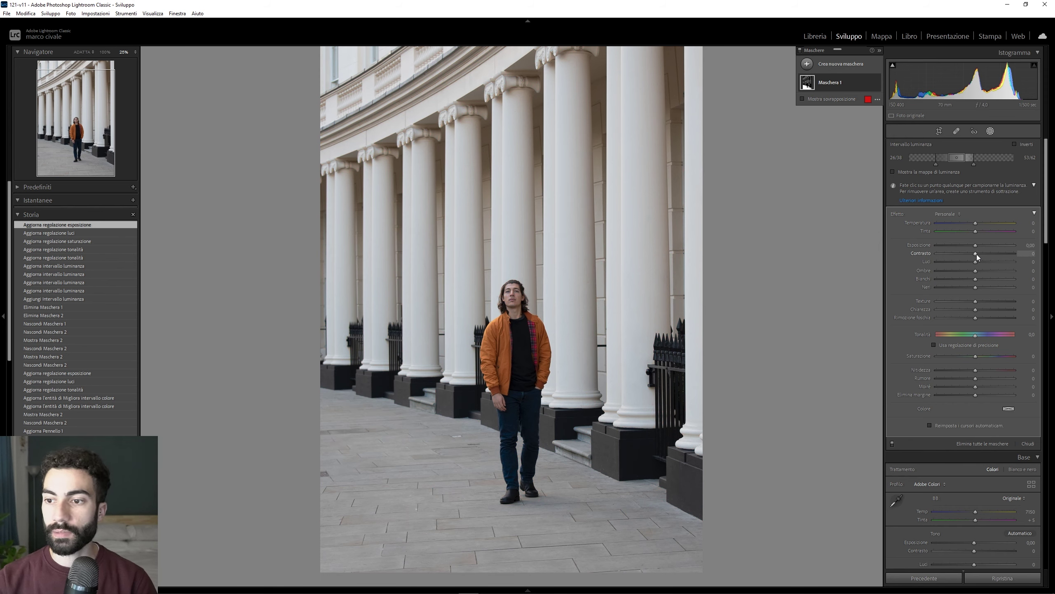
pyautogui.moveTo(975, 254)
pyautogui.mouseDown()
pyautogui.moveTo(990, 253)
pyautogui.moveTo(969, 254)
pyautogui.moveTo(989, 272)
pyautogui.moveTo(979, 275)
pyautogui.mouseUp()
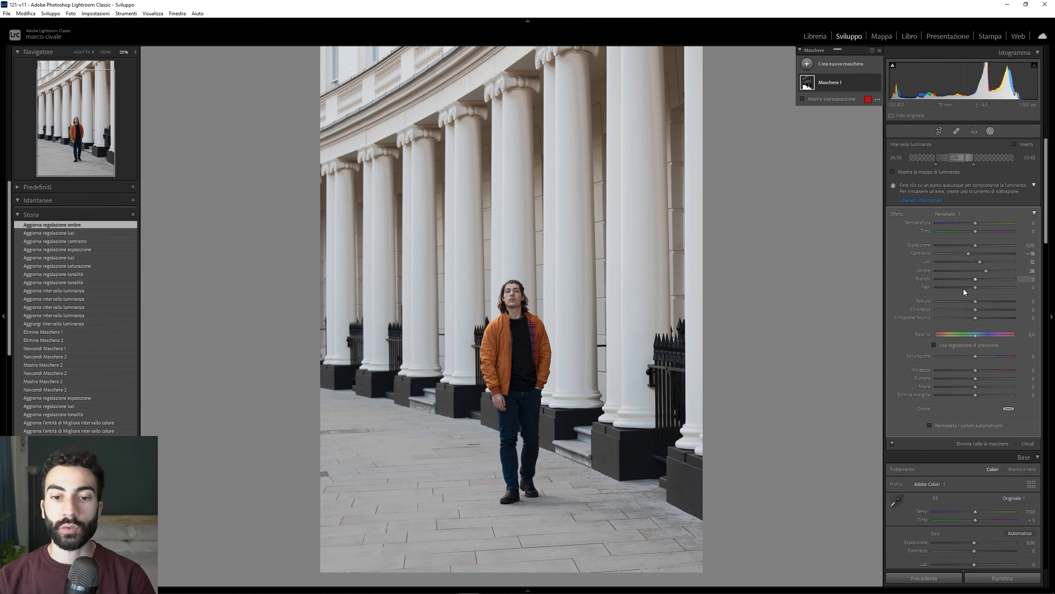
pyautogui.moveTo(986, 271); pyautogui.dragTo(979, 270)
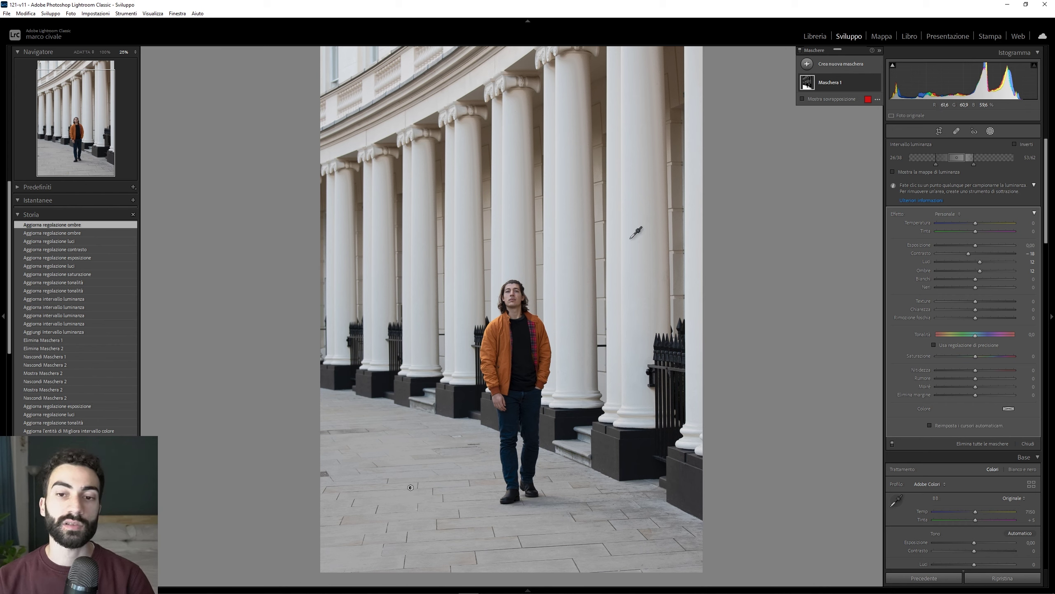
pyautogui.moveTo(833, 82)
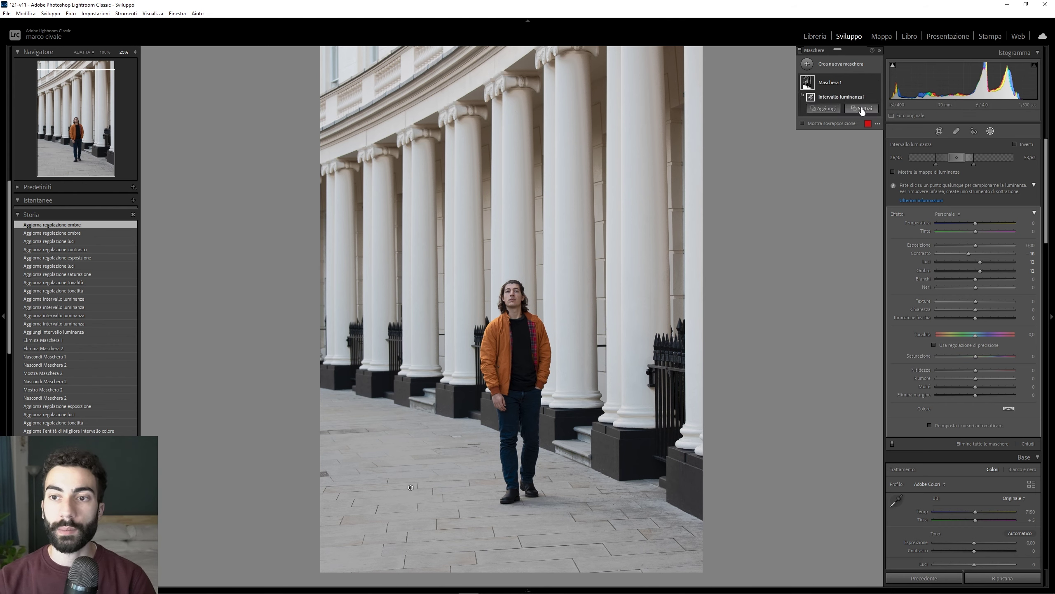
# - Subtract a brush from Maschera 1, painting out the lower pavement and the man
pyautogui.click(862, 109)
pyautogui.click(870, 154)
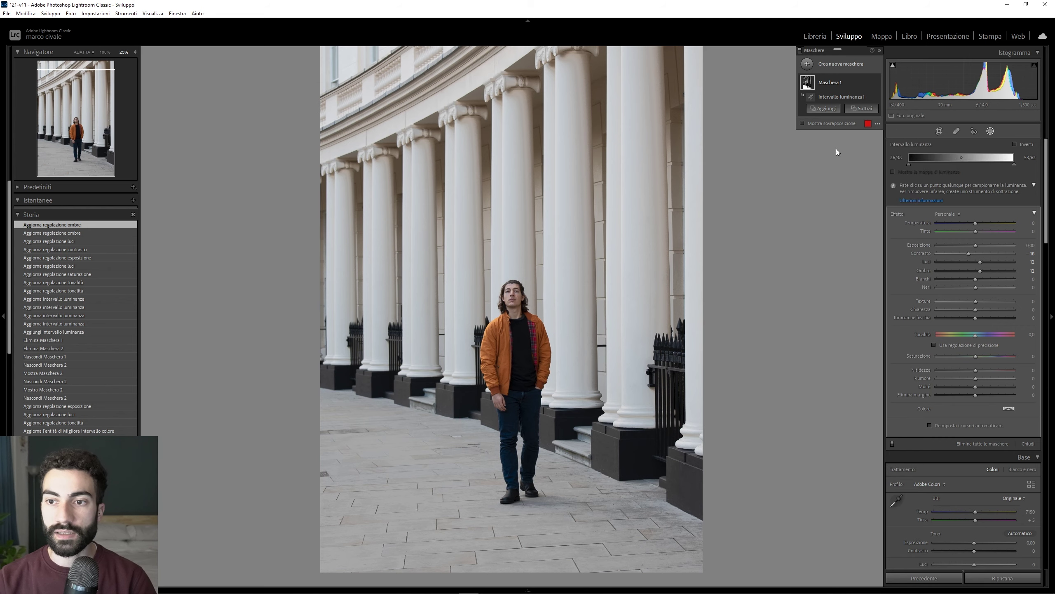
pyautogui.moveTo(940, 163); pyautogui.dragTo(951, 163)
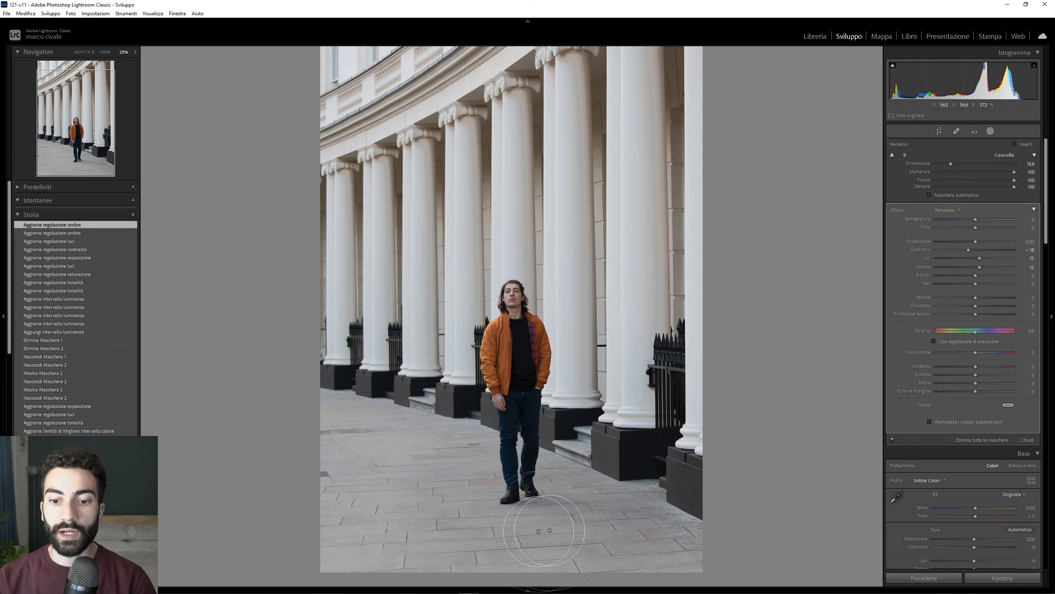
pyautogui.moveTo(677, 530); pyautogui.dragTo(500, 523)
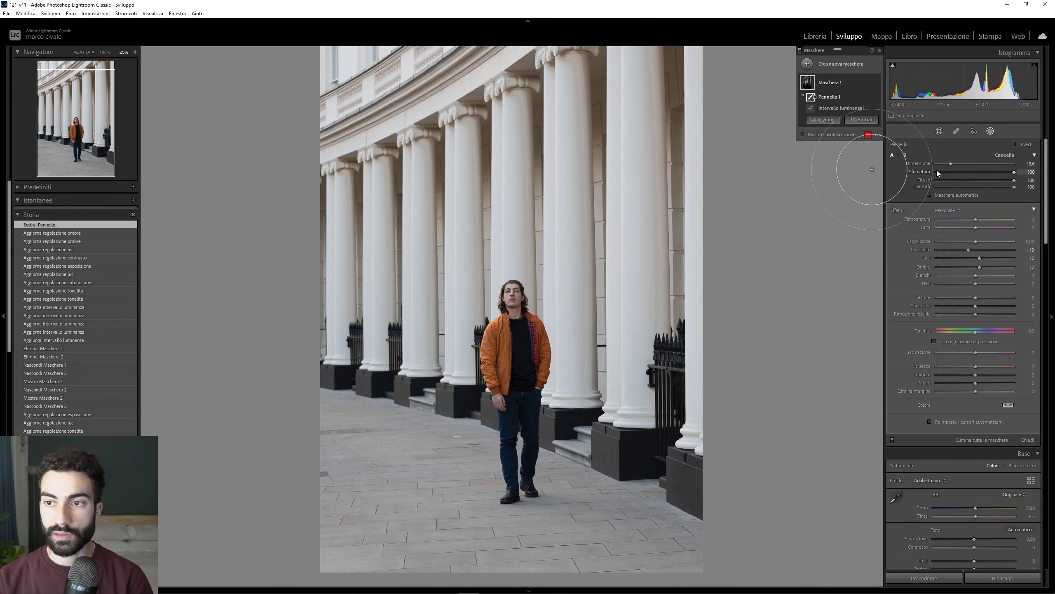
pyautogui.moveTo(946, 164); pyautogui.dragTo(931, 165)
pyautogui.moveTo(514, 302); pyautogui.dragTo(502, 500)
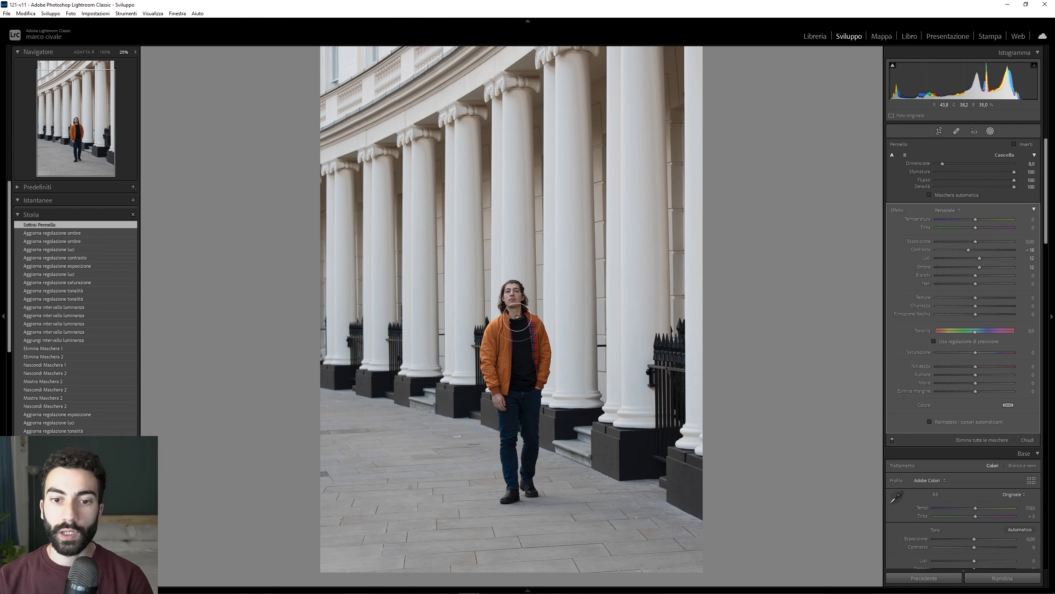
pyautogui.moveTo(841, 82)
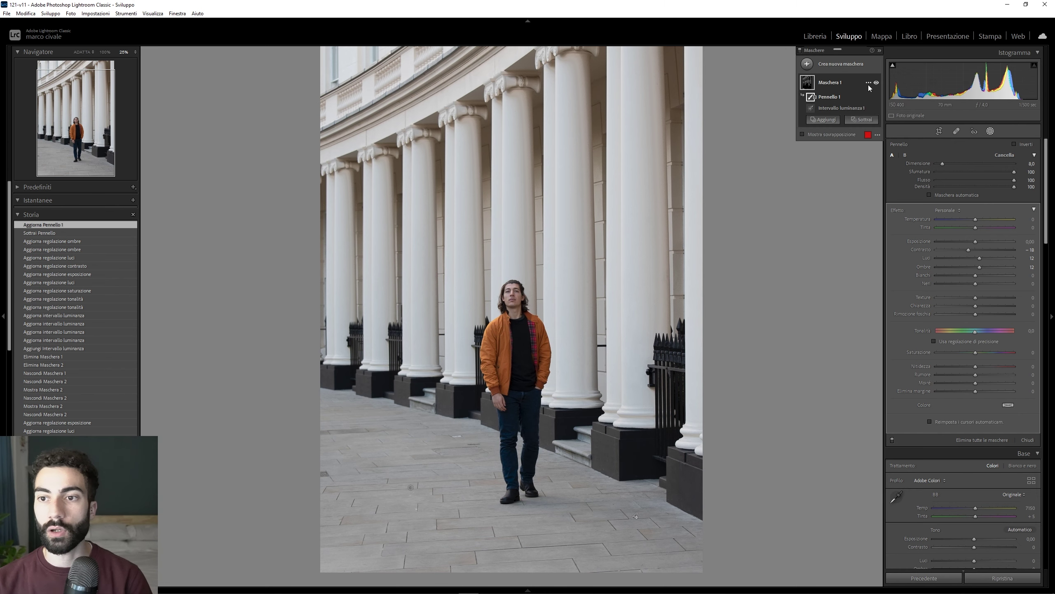
# - Compare the mask, then extend Intervallo luminanza 1 toward brighter tones
pyautogui.click(876, 83)
pyautogui.click(876, 83)
pyautogui.click(877, 83)
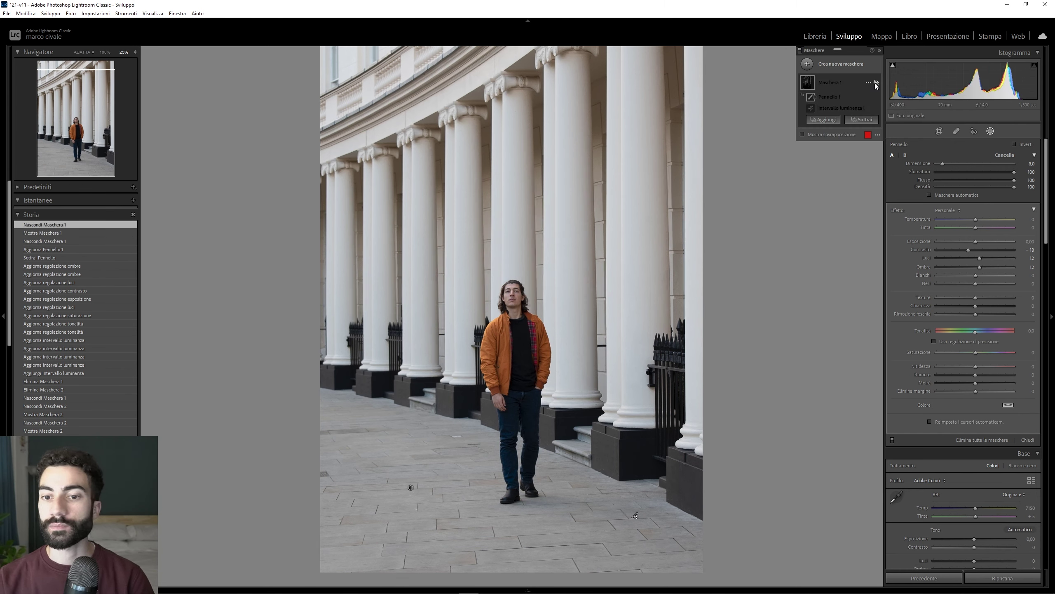
pyautogui.click(839, 85)
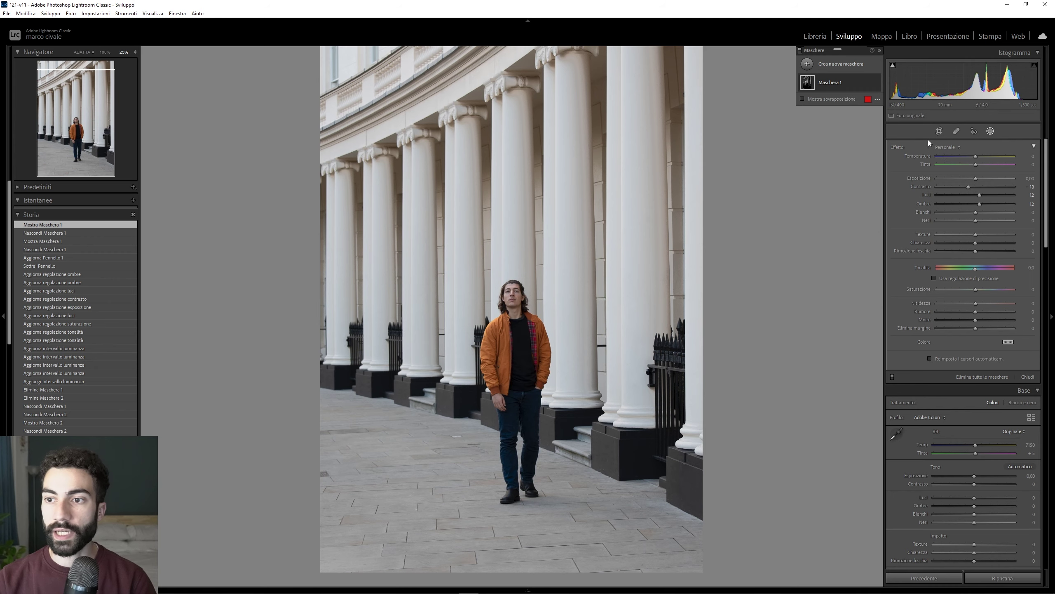
pyautogui.click(823, 82)
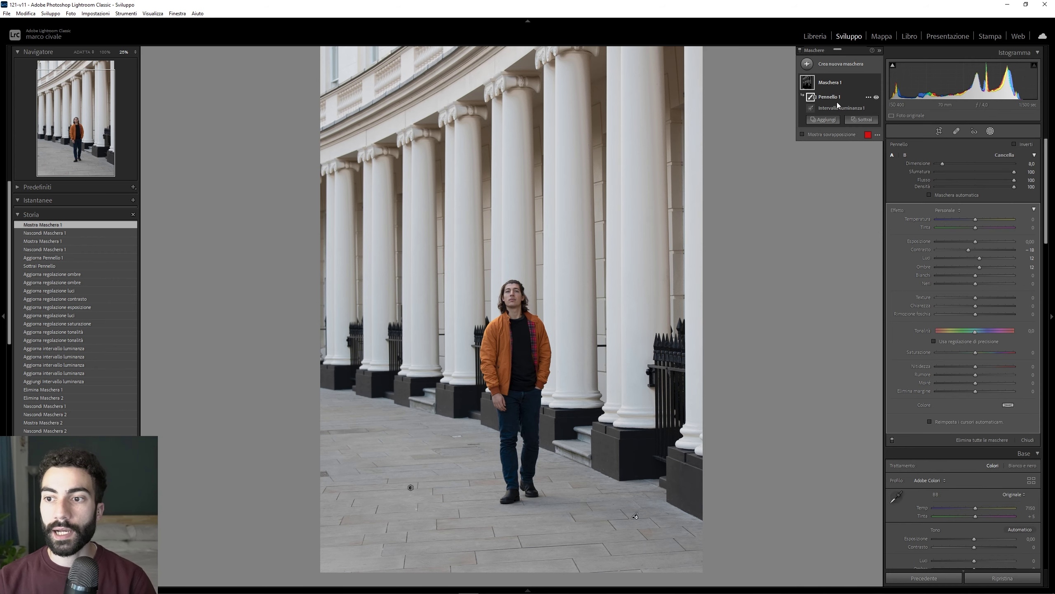
pyautogui.click(844, 108)
pyautogui.moveTo(972, 163); pyautogui.dragTo(992, 164)
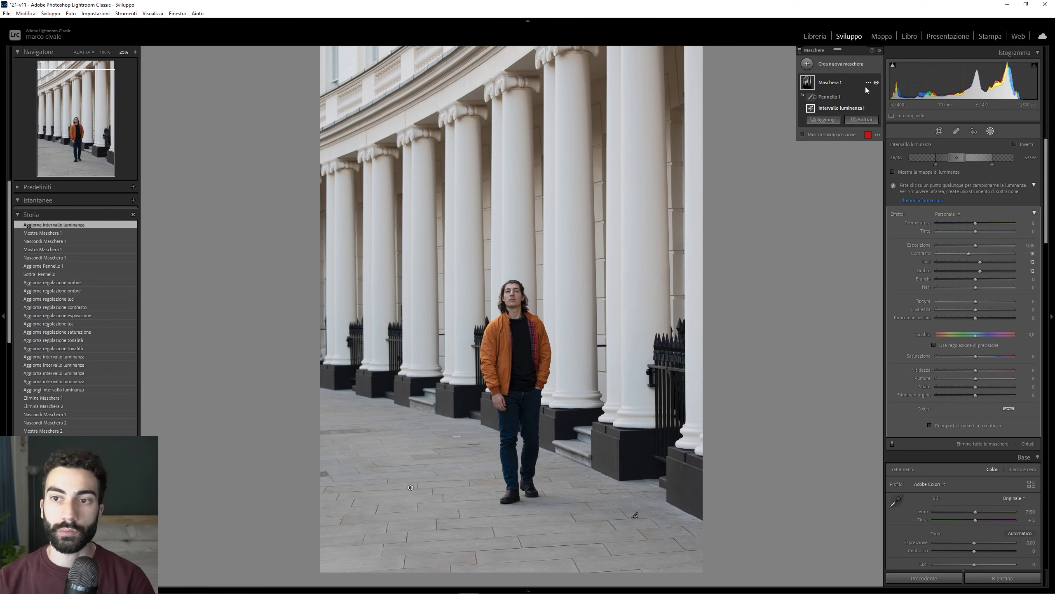
# - Soften the luminance range's lower feather edge, compare before and after, then go to Libreria
pyautogui.click(877, 83)
pyautogui.click(876, 83)
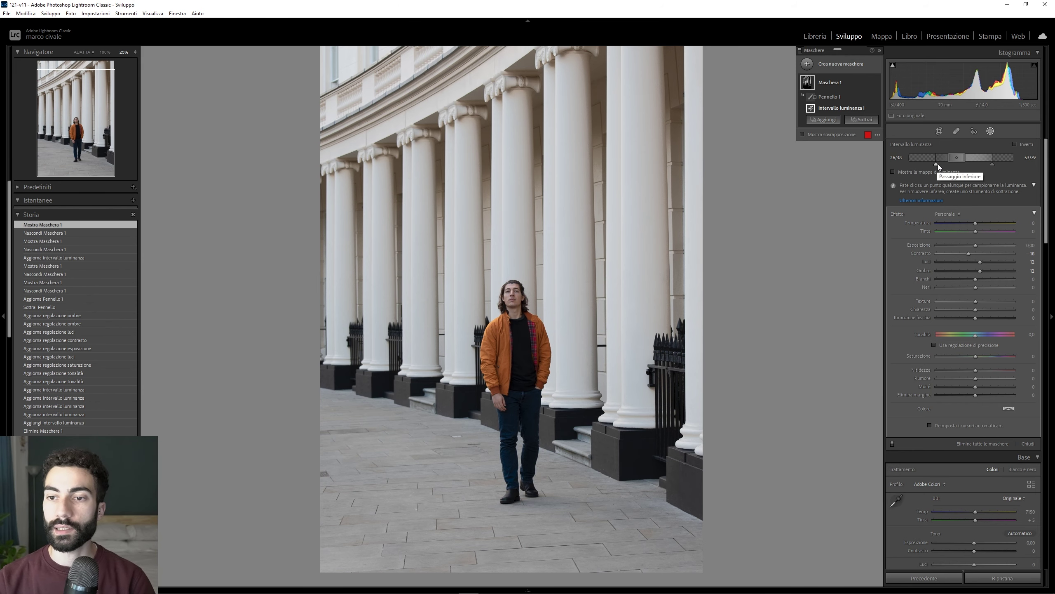
pyautogui.moveTo(935, 165); pyautogui.dragTo(943, 158)
pyautogui.click(876, 83)
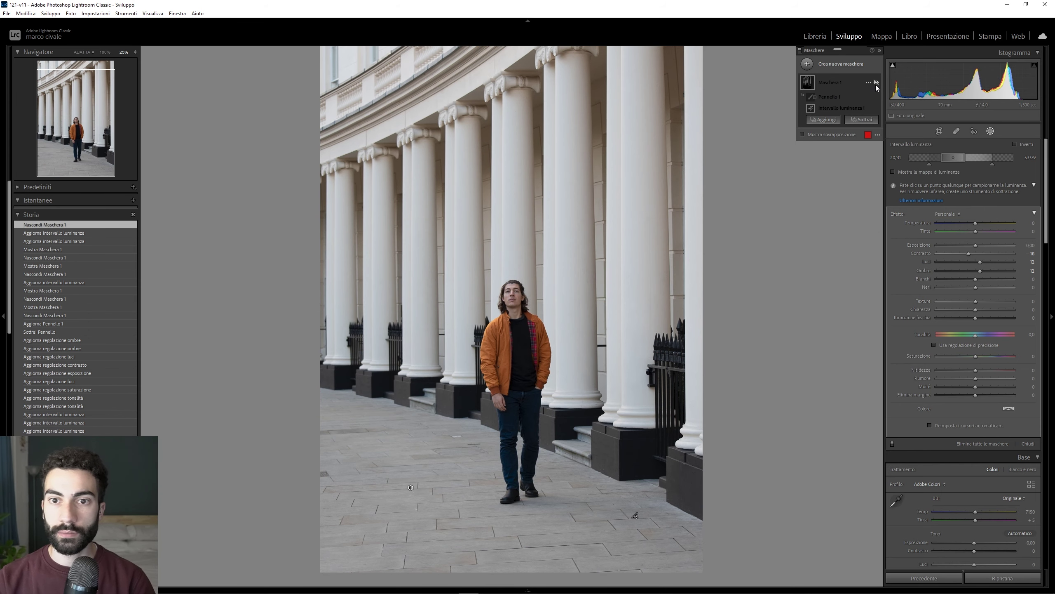
pyautogui.click(876, 83)
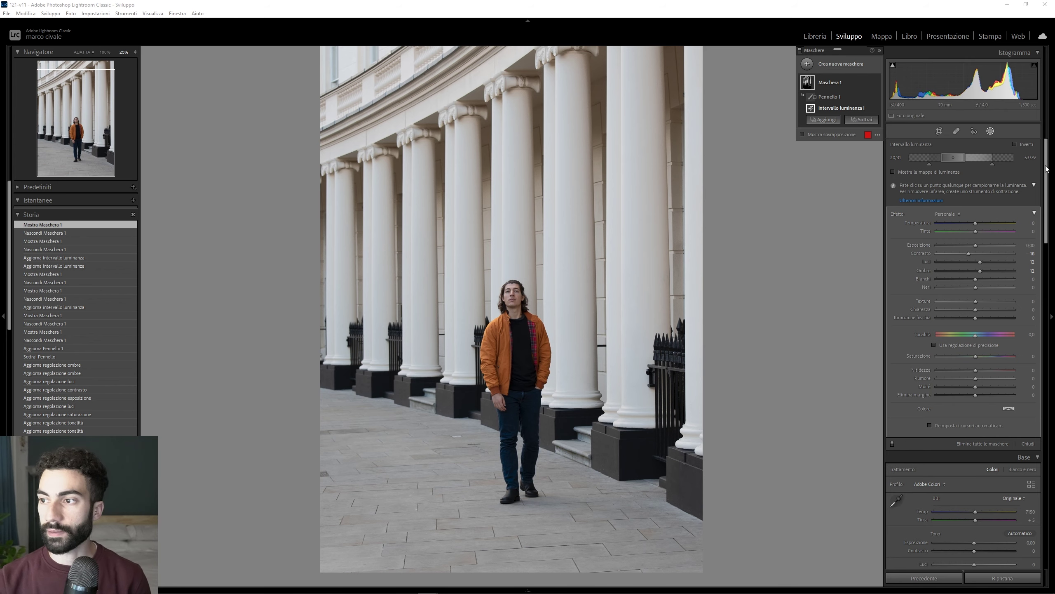
pyautogui.click(815, 35)
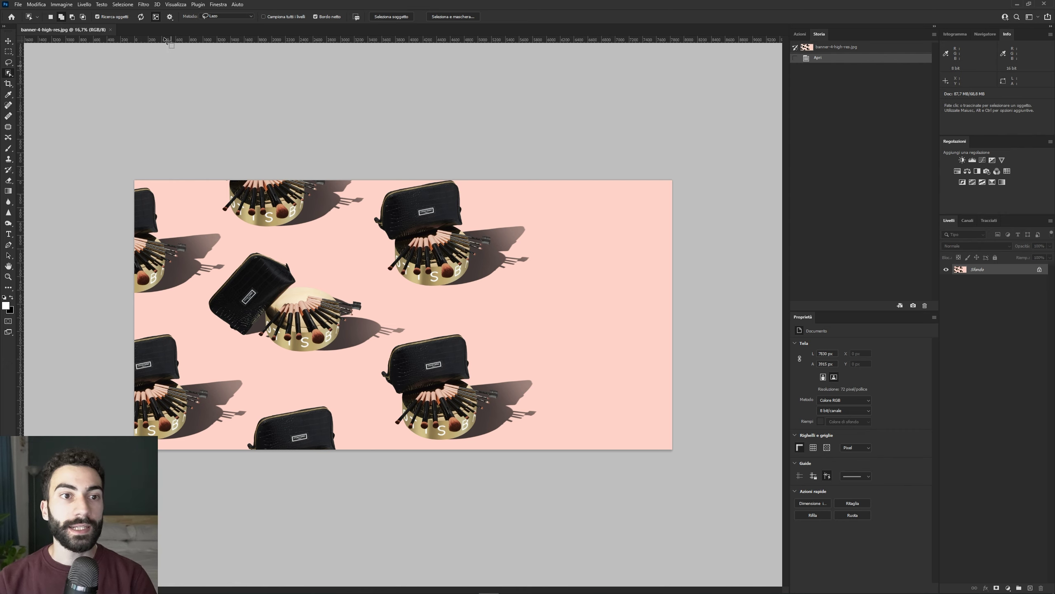
# - Choose the Object Selection Tool and turn on Show All Objects to overlay every detected object
pyautogui.rightClick(9, 75)
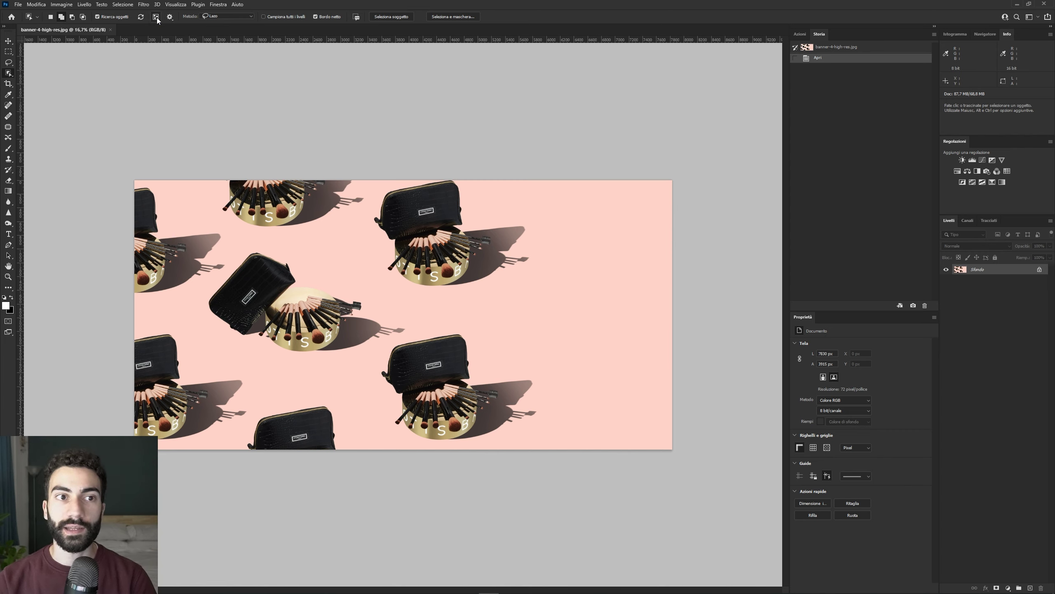
pyautogui.click(156, 17)
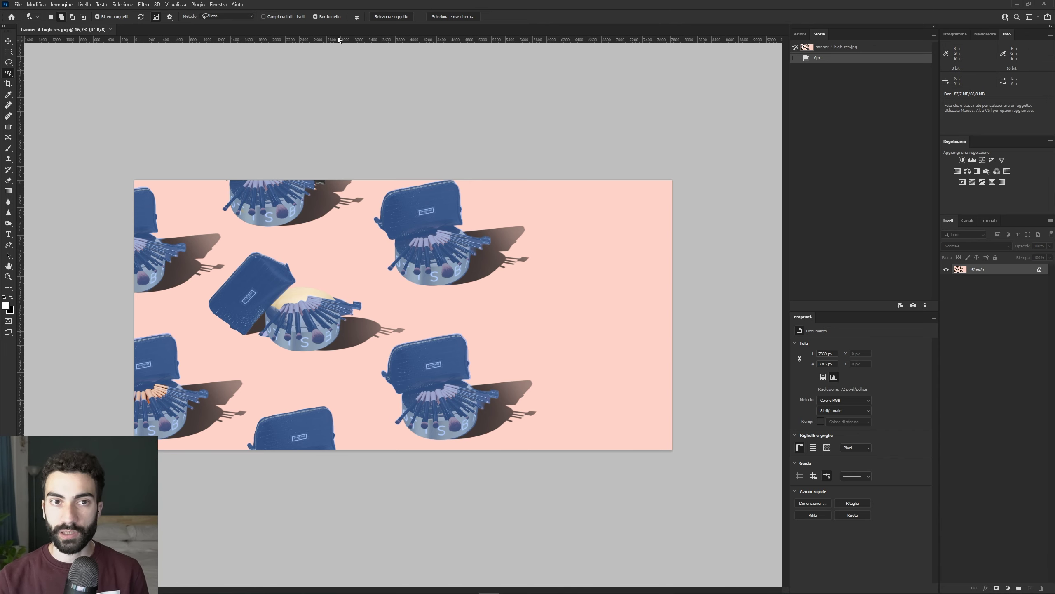
# - Thicken the Object Finder's Contorno outline, then toggle Show All Objects on and off
pyautogui.click(170, 16)
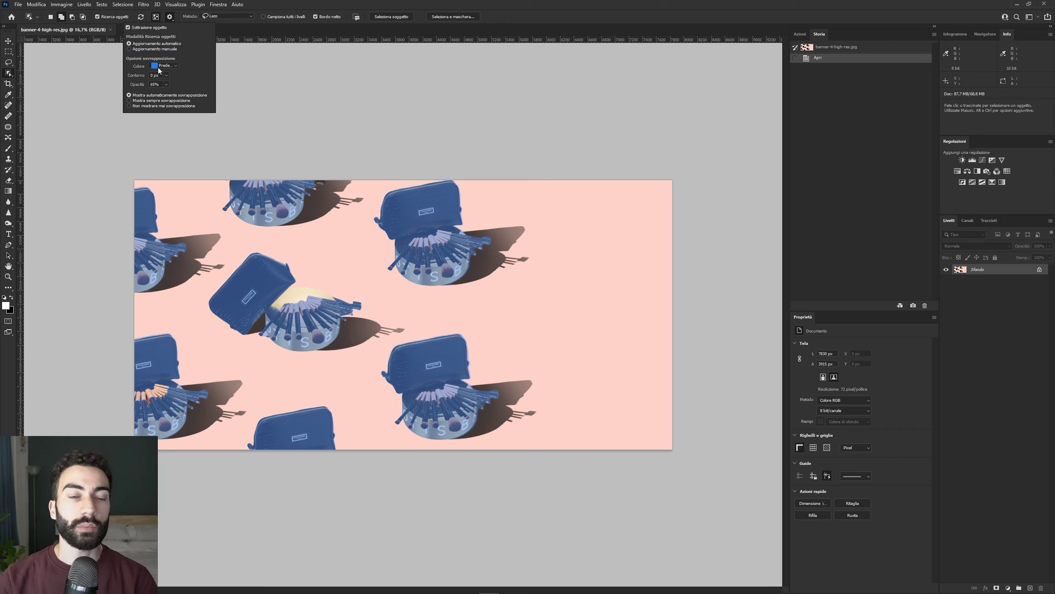
pyautogui.moveTo(165, 75); pyautogui.dragTo(183, 79)
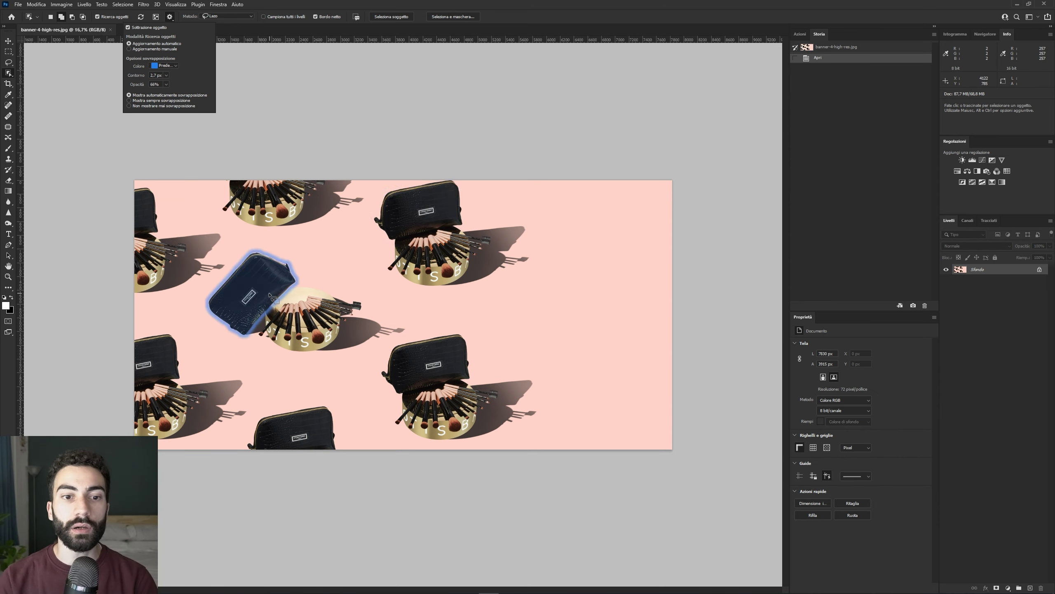
pyautogui.click(178, 18)
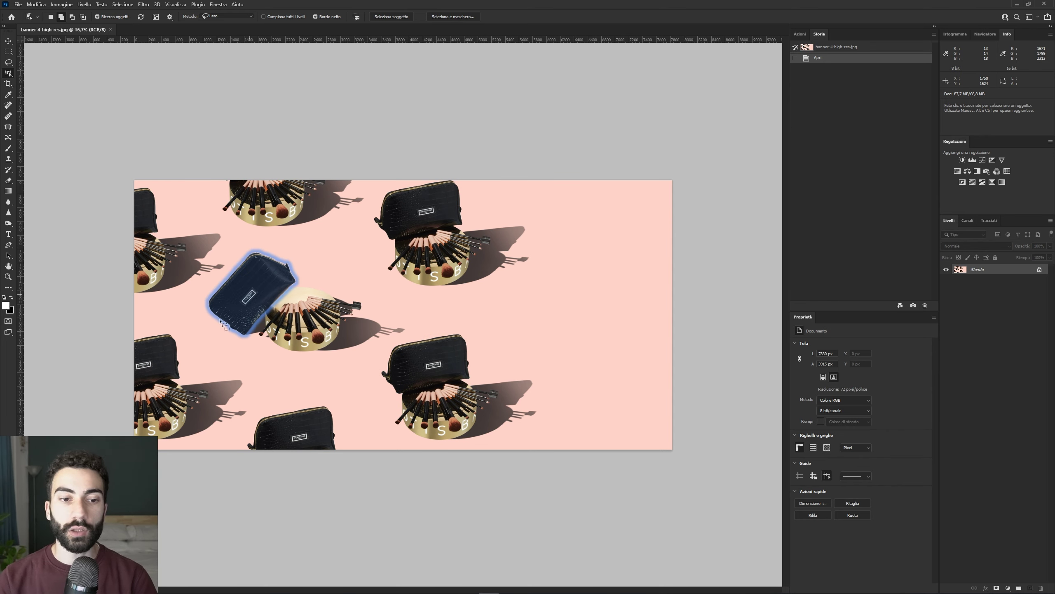
pyautogui.click(155, 17)
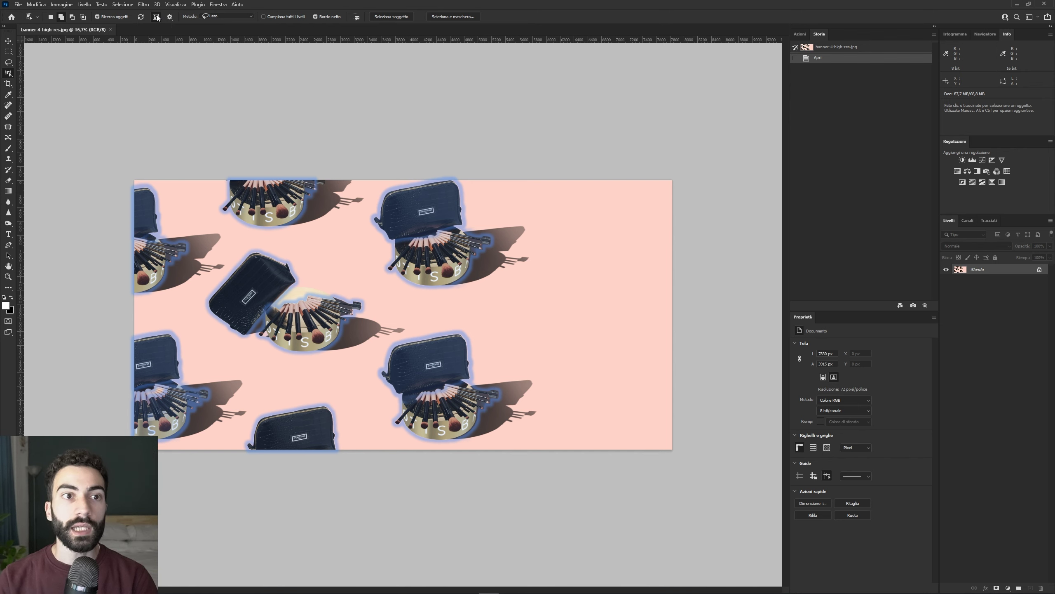
pyautogui.click(155, 17)
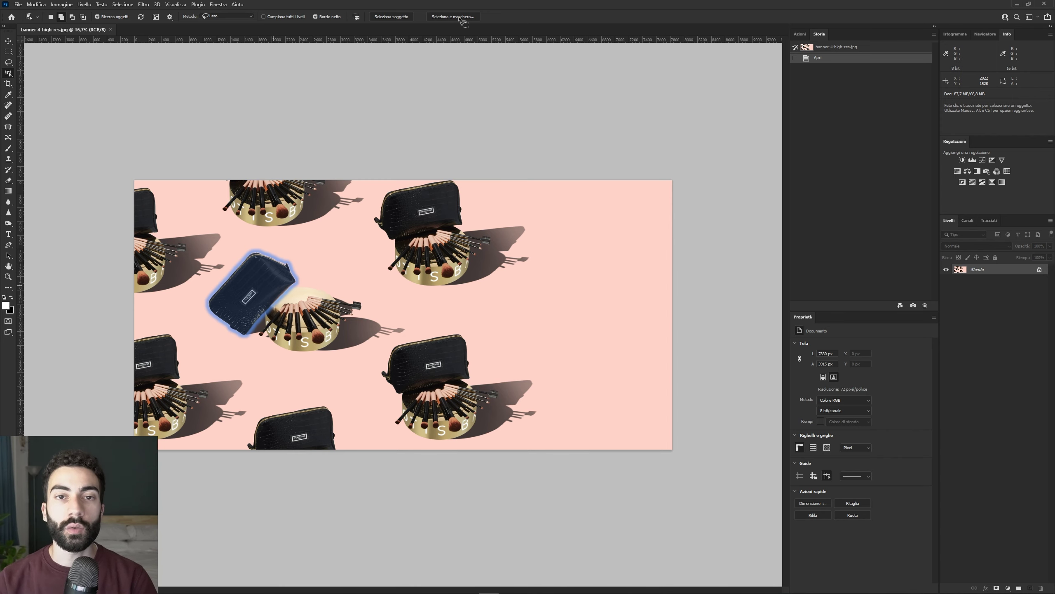
# - Accept Select and Mask to cut the black bag onto Sfondo copia, and hide Sfondo
pyautogui.click(453, 16)
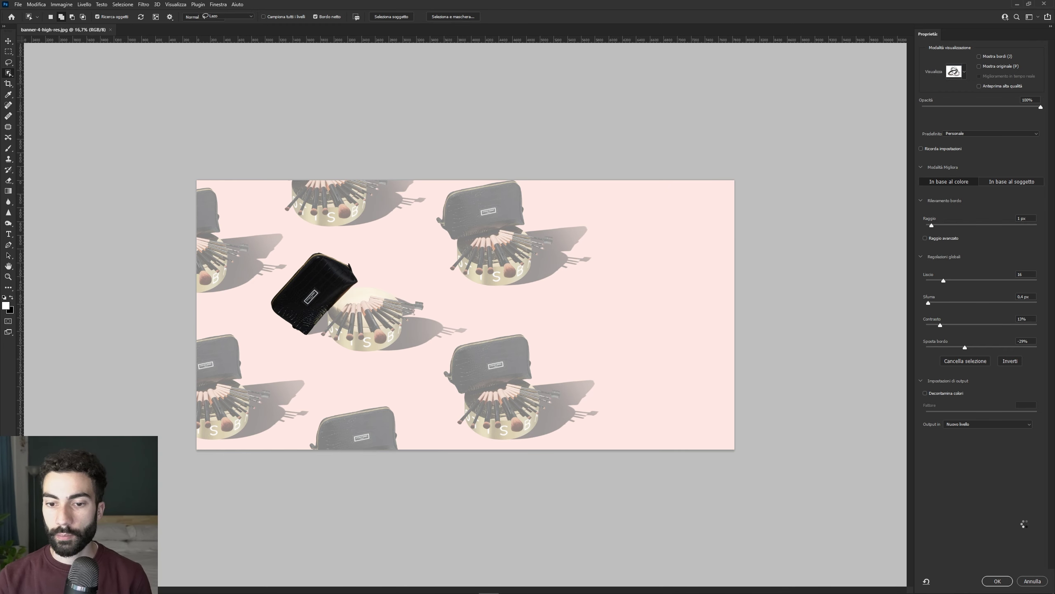
pyautogui.click(1001, 579)
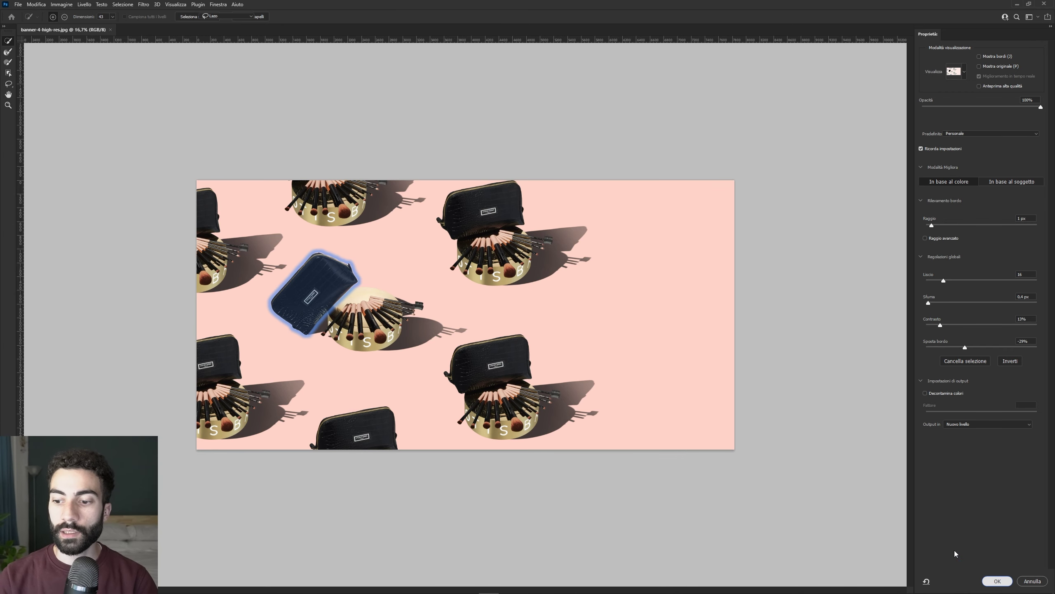
pyautogui.click(947, 280)
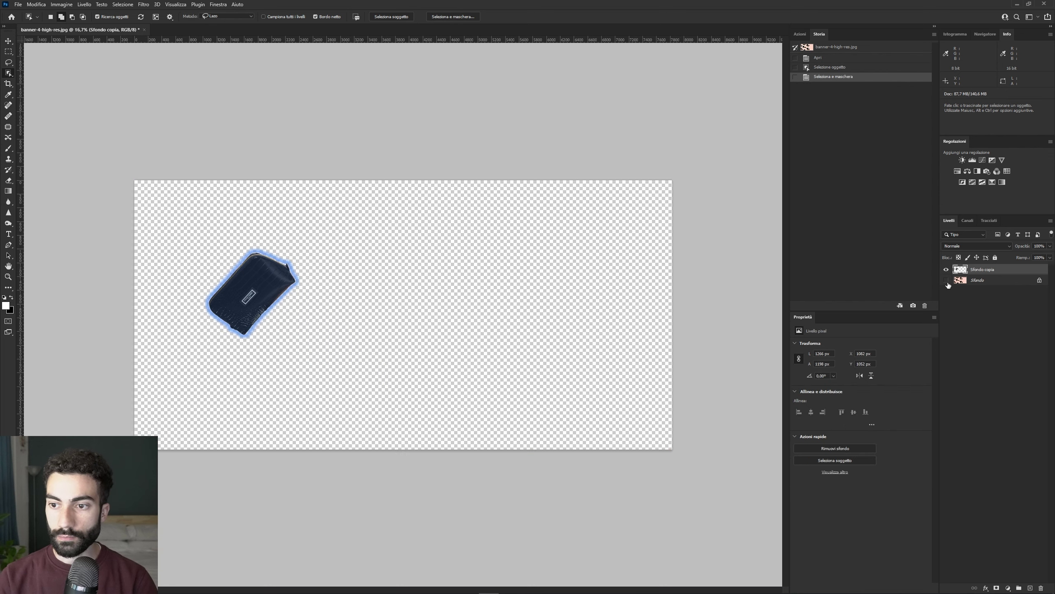
# - Zoom in to inspect the cutout's edges, then show Sfondo and hide Sfondo copia
pyautogui.hotkey('ctrl', '+')
pyautogui.hotkey('ctrl', '+')
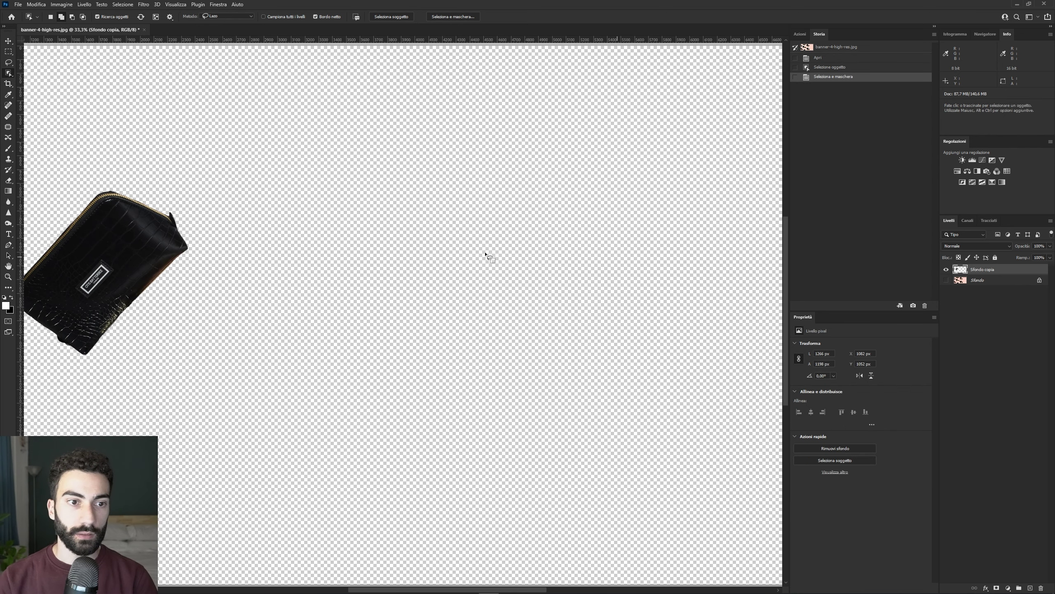
pyautogui.hscroll(-5, 560, 243)
pyautogui.hotkey('ctrl', '+')
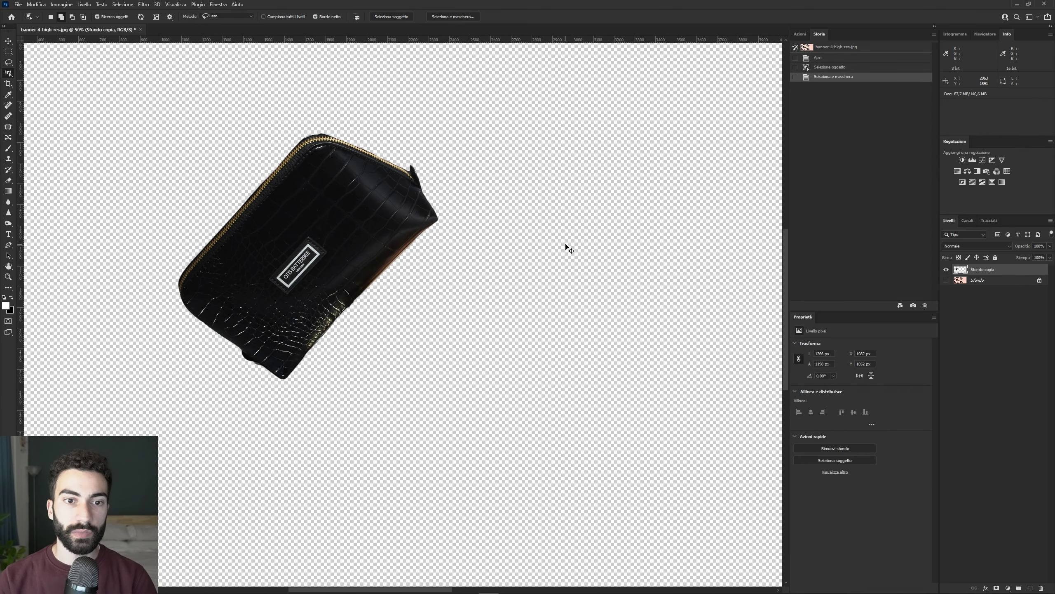
pyautogui.hotkey('ctrl', '+')
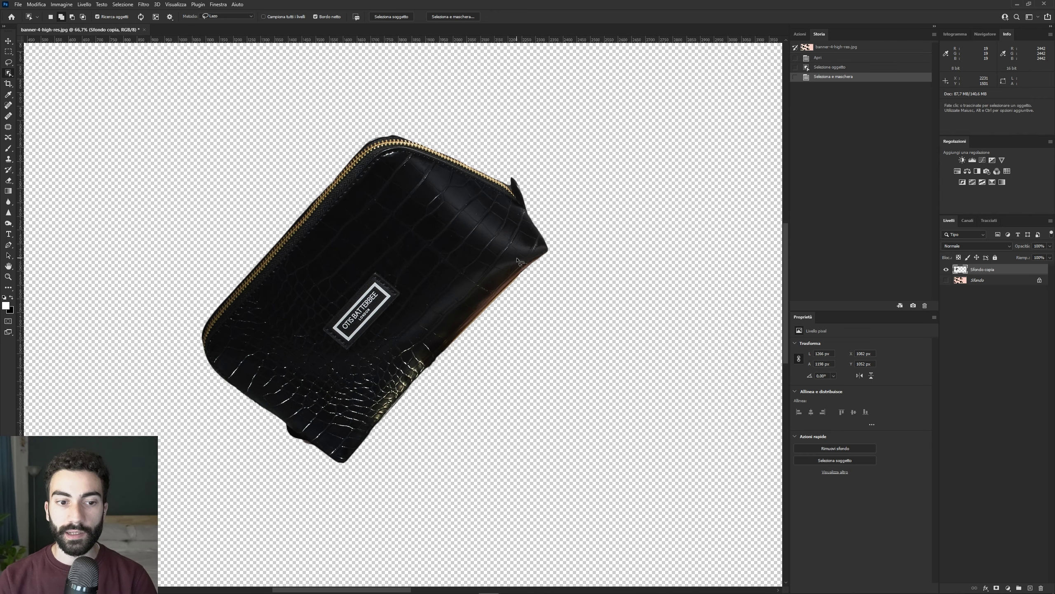
pyautogui.hotkey('ctrl', '-')
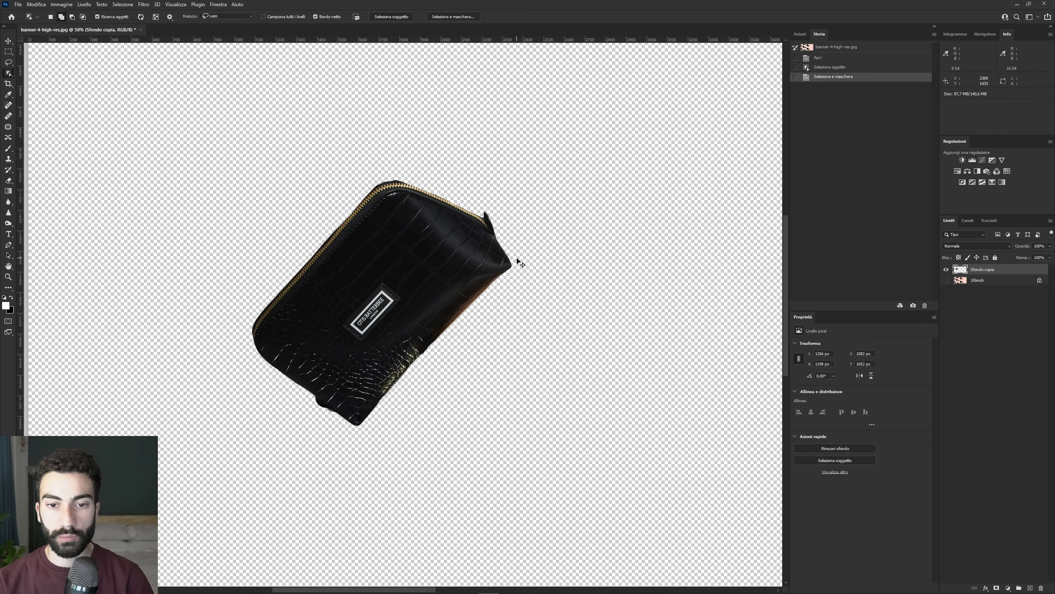
pyautogui.hotkey('ctrl', '-')
pyautogui.hotkey('ctrl', '-')
pyautogui.hotkey('ctrl', '-')
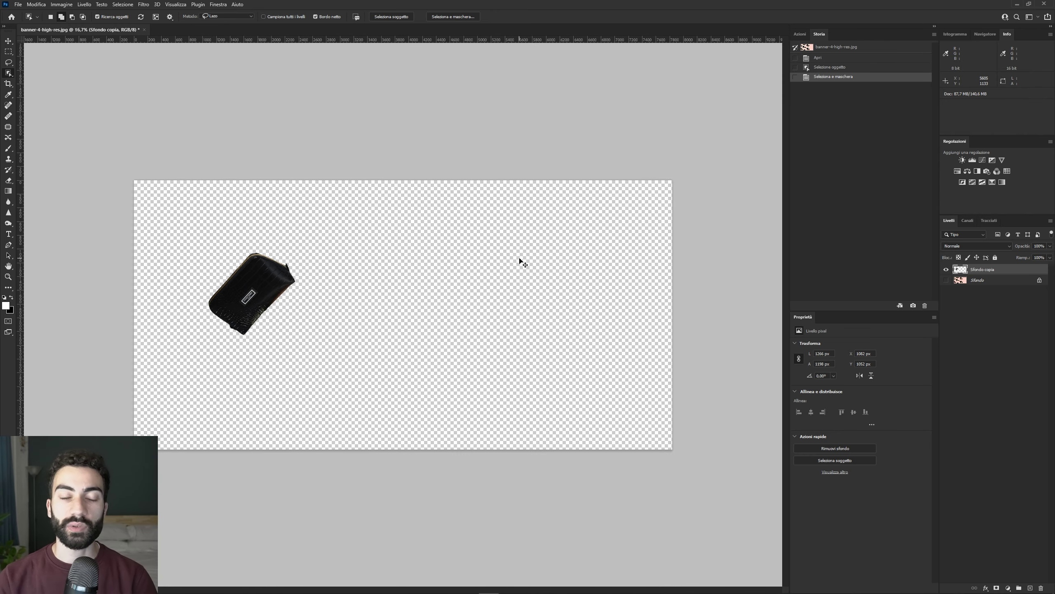
pyautogui.hotkey('ctrl', '+')
pyautogui.hotkey('ctrl', '-')
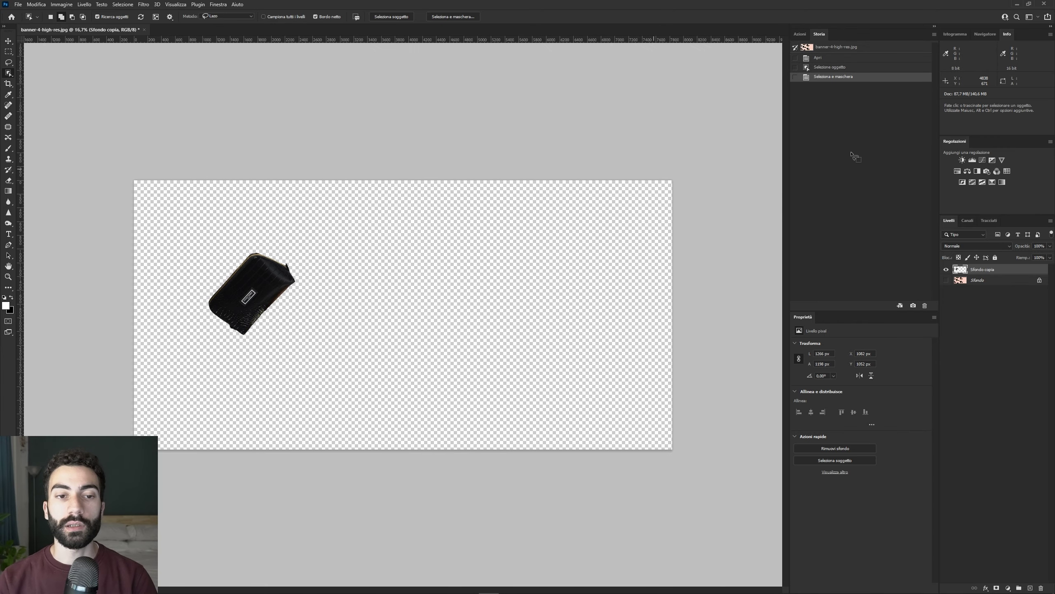
pyautogui.click(946, 280)
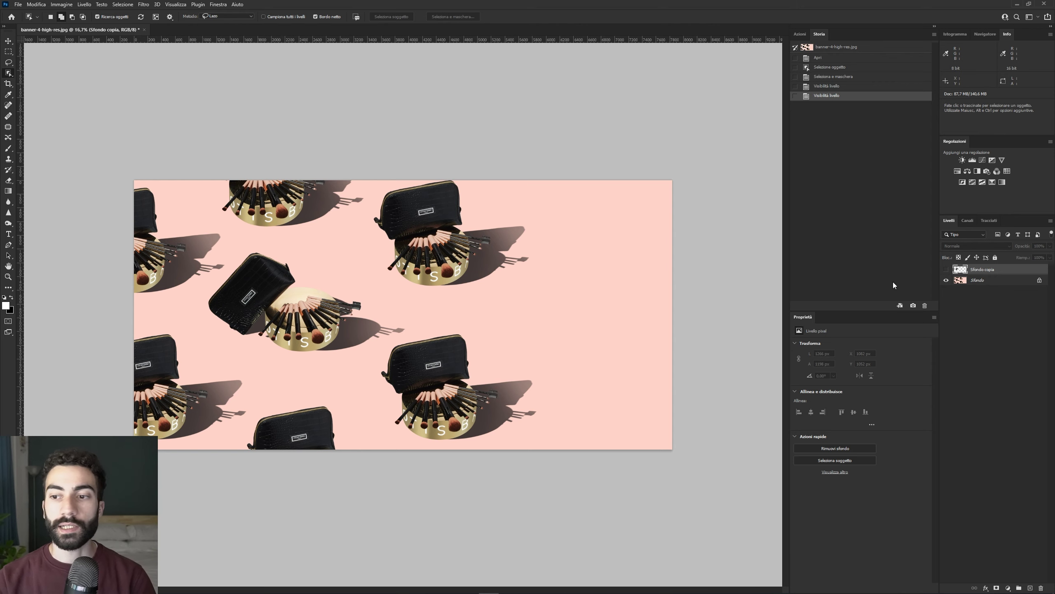
# - On the Sfondo layer, thin the Object Finder's Contorno outline to 1.6 px
pyautogui.click(997, 280)
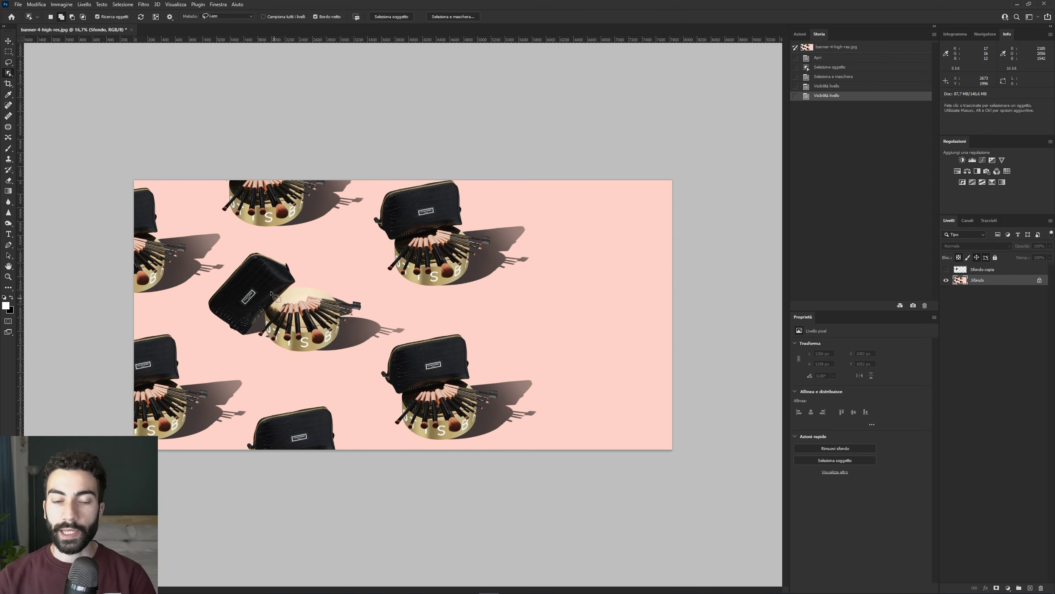
pyautogui.click(170, 16)
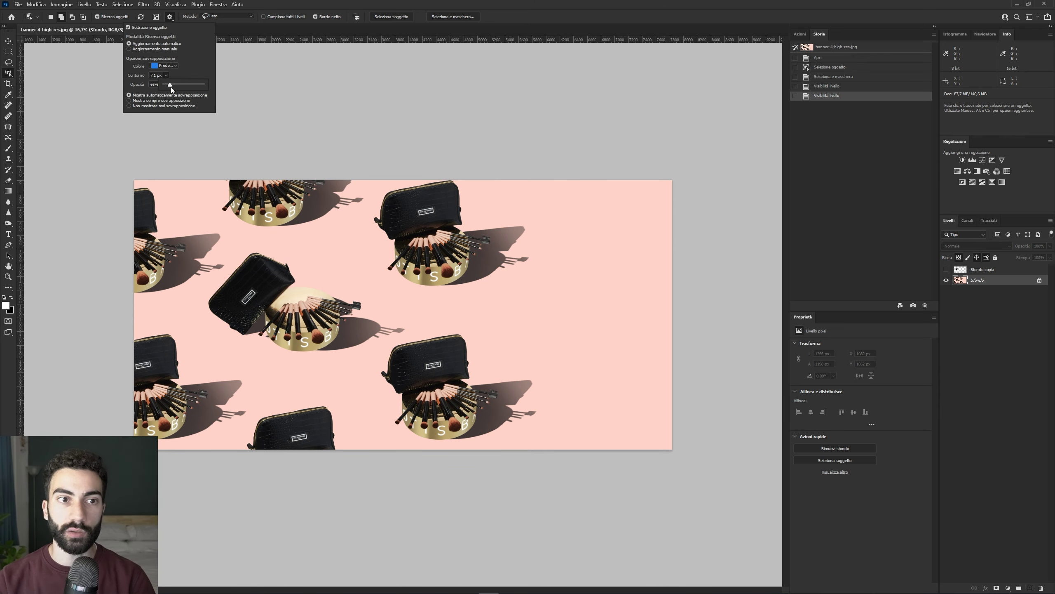
pyautogui.moveTo(165, 87); pyautogui.dragTo(167, 90)
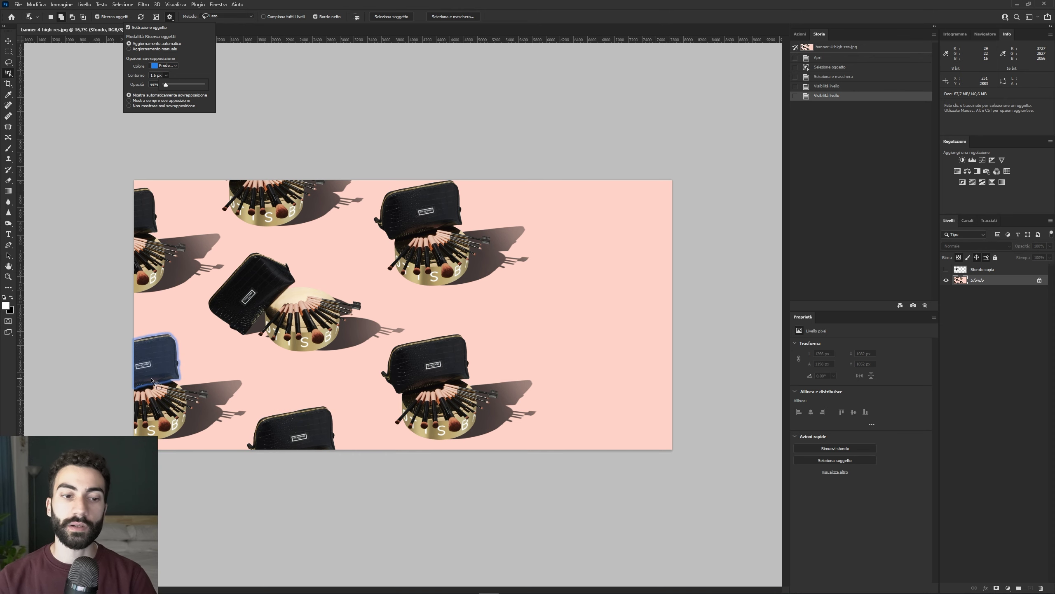
pyautogui.press('Escape')
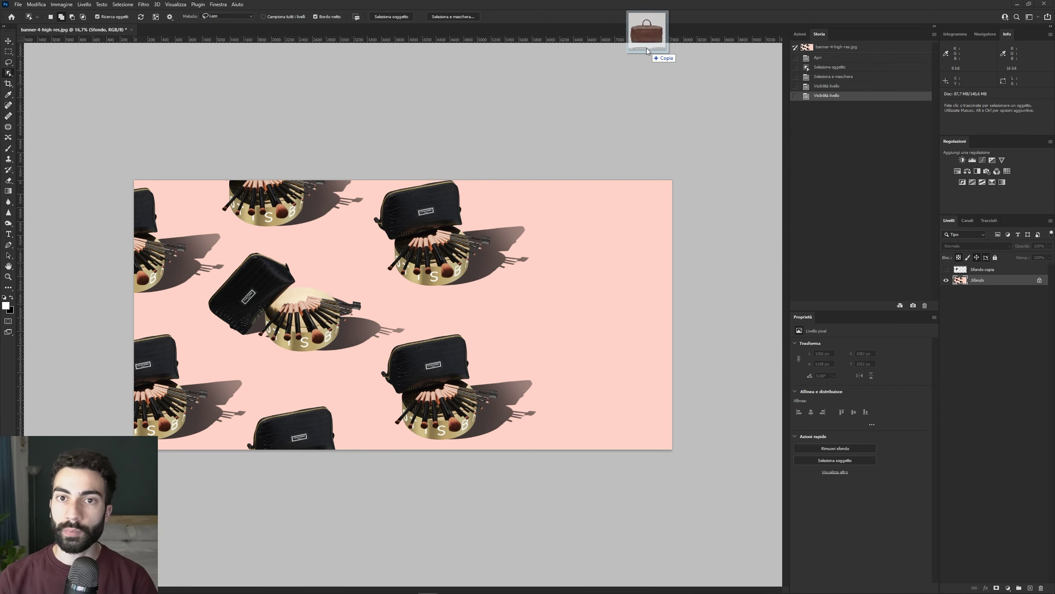
# - Open bag 2.jpg and cut the brown bag onto its own layer via Select and Mask
pyautogui.moveTo(744, 62); pyautogui.dragTo(649, 38)
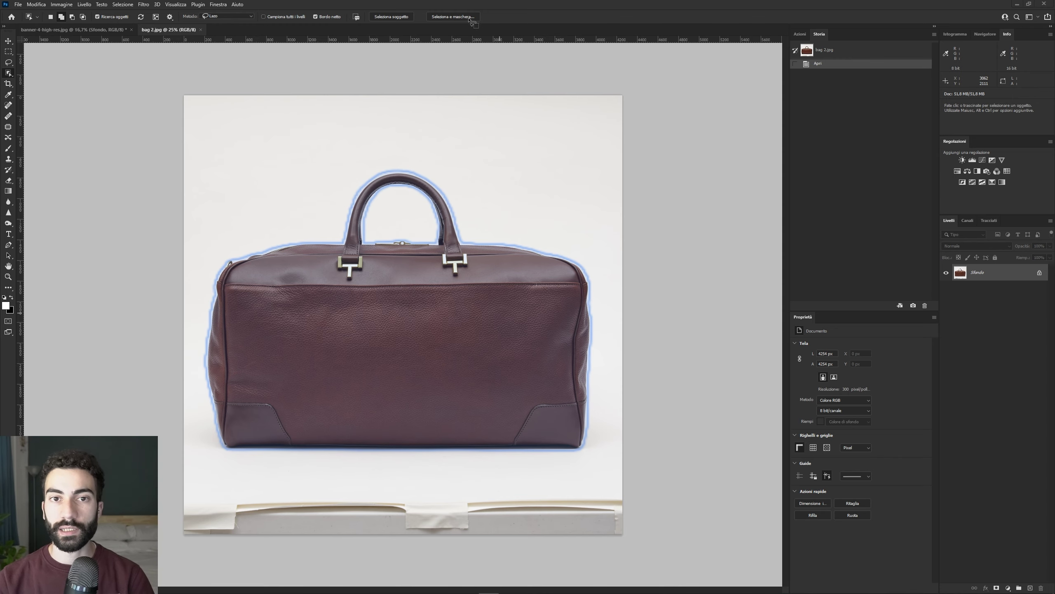
pyautogui.click(455, 17)
pyautogui.press('5')
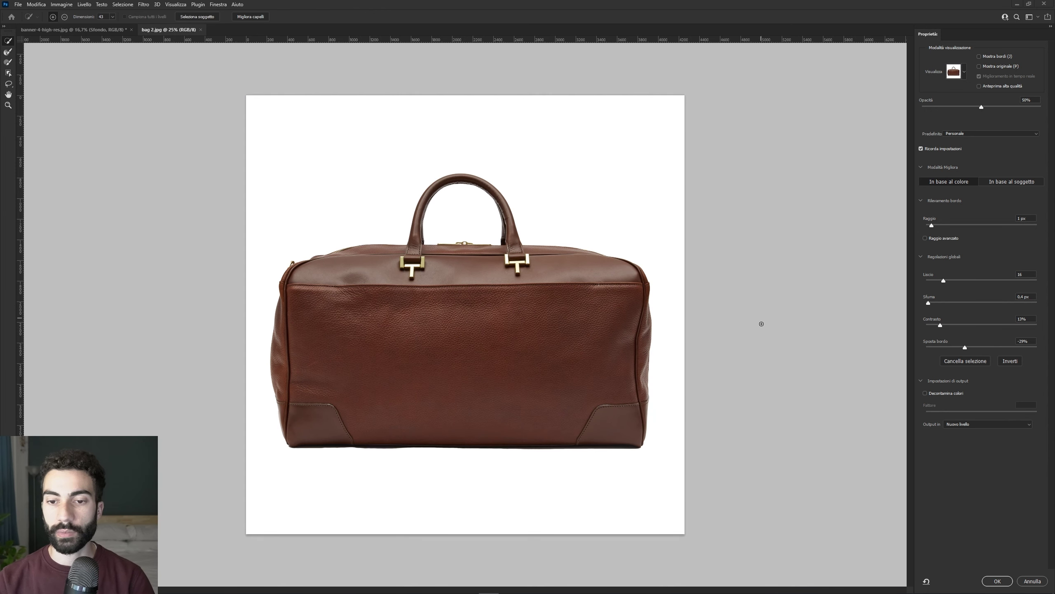
pyautogui.click(1001, 582)
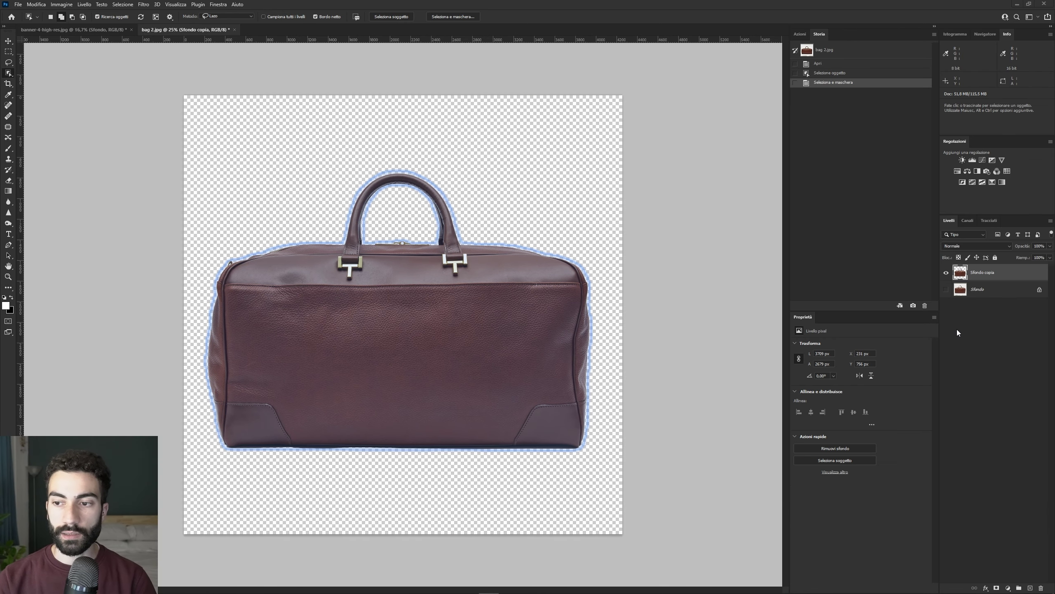
# - Show and select the Sfondo layer and fill it with white
pyautogui.click(964, 290)
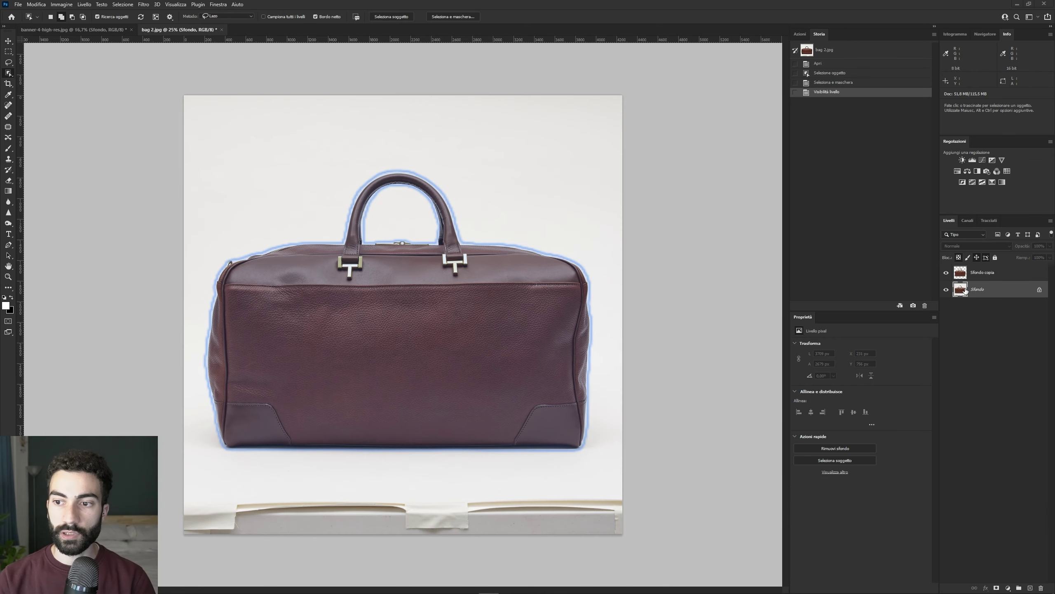
pyautogui.press('d')
pyautogui.hotkey('ctrl', 'BackSpace')
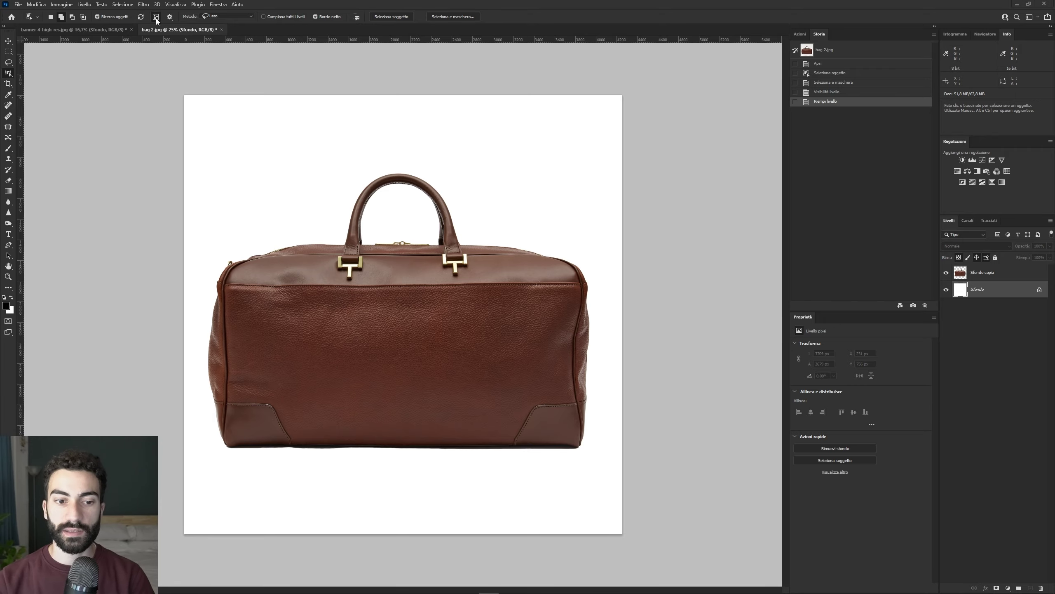
# - Zoom and pan around the brown bag to inspect its cutout edges against white
pyautogui.hotkey('ctrl', '+')
pyautogui.hotkey('ctrl', '+')
pyautogui.hotkey('ctrl', '+')
pyautogui.hotkey('ctrl', '+')
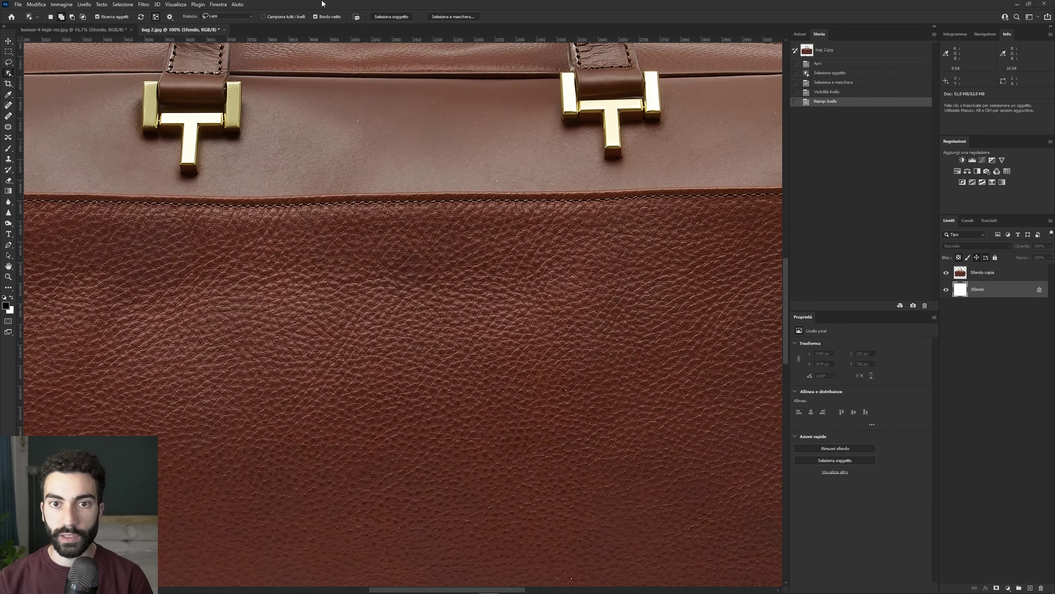
pyautogui.moveTo(469, 301)
pyautogui.mouseDown()
pyautogui.moveTo(482, 448)
pyautogui.moveTo(261, 267)
pyautogui.mouseUp()
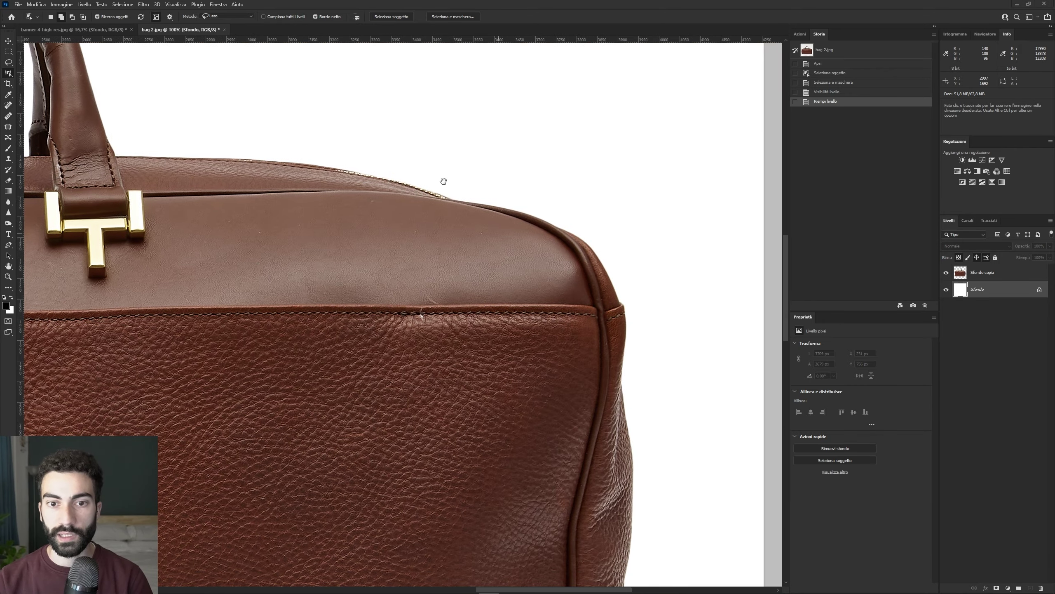
pyautogui.moveTo(461, 373); pyautogui.dragTo(440, 153)
pyautogui.moveTo(482, 419); pyautogui.dragTo(539, 146)
pyautogui.moveTo(394, 377); pyautogui.dragTo(610, 289)
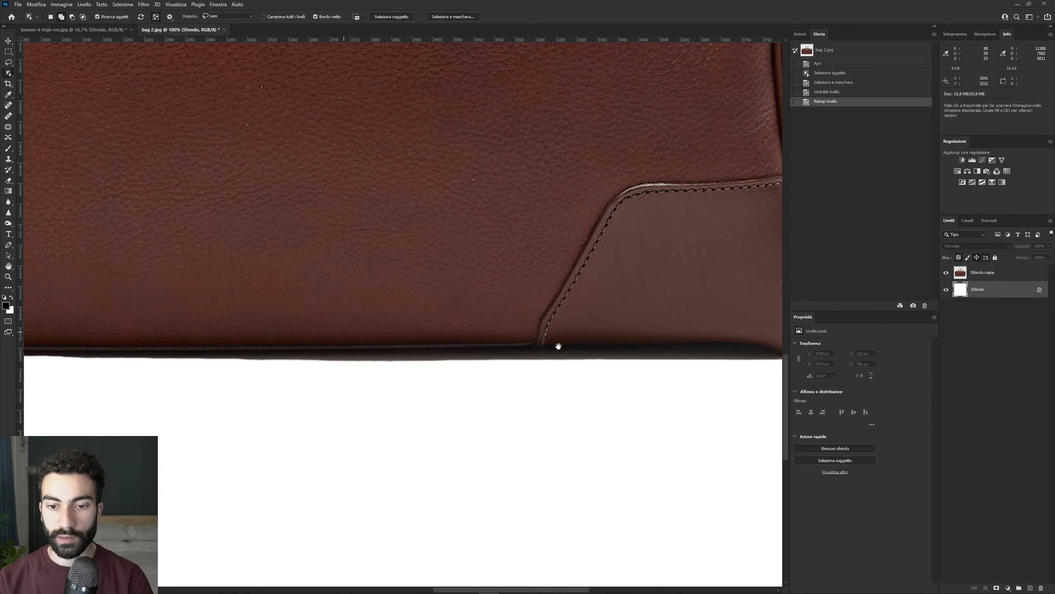
pyautogui.moveTo(558, 346)
pyautogui.mouseDown()
pyautogui.moveTo(292, 361)
pyautogui.moveTo(655, 372)
pyautogui.mouseUp()
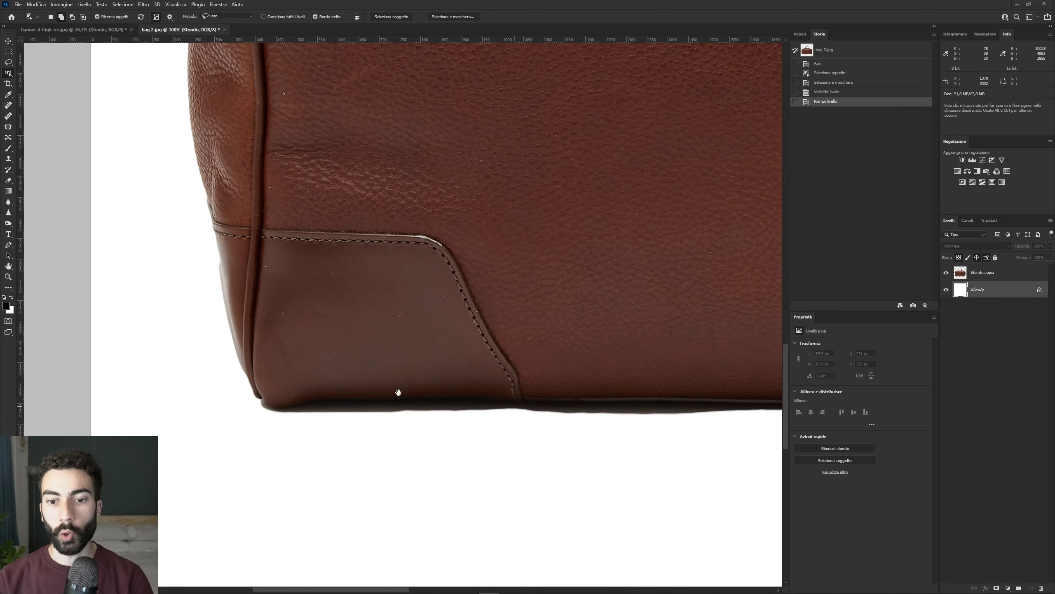
pyautogui.moveTo(292, 374); pyautogui.dragTo(328, 403)
pyautogui.moveTo(299, 95); pyautogui.dragTo(259, 336)
pyautogui.hotkey('ctrl', '-')
pyautogui.hotkey('ctrl', '-')
pyautogui.hotkey('ctrl', '-')
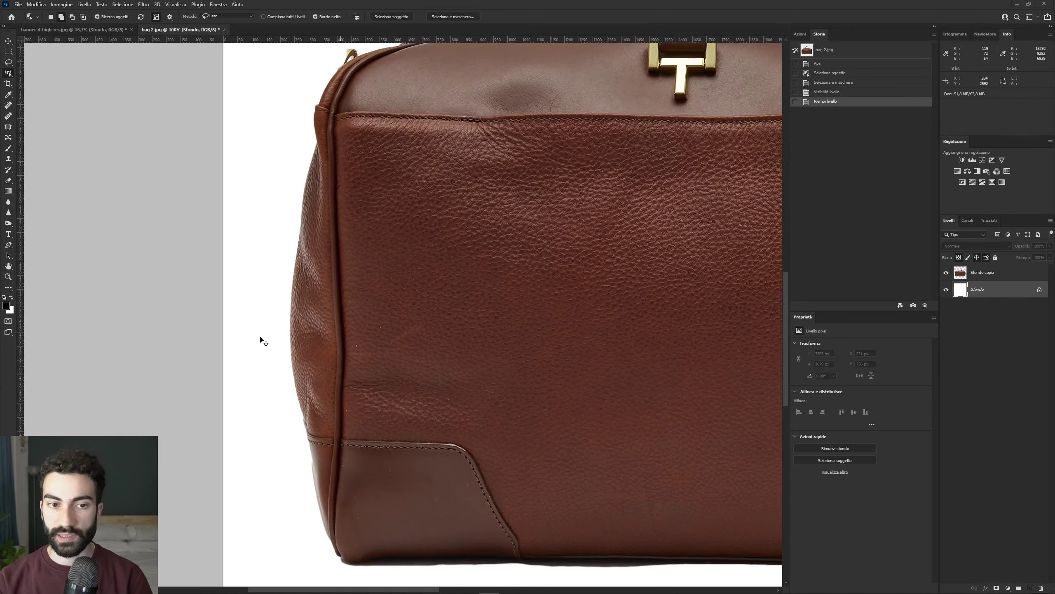
pyautogui.scroll(1, 308, 315)
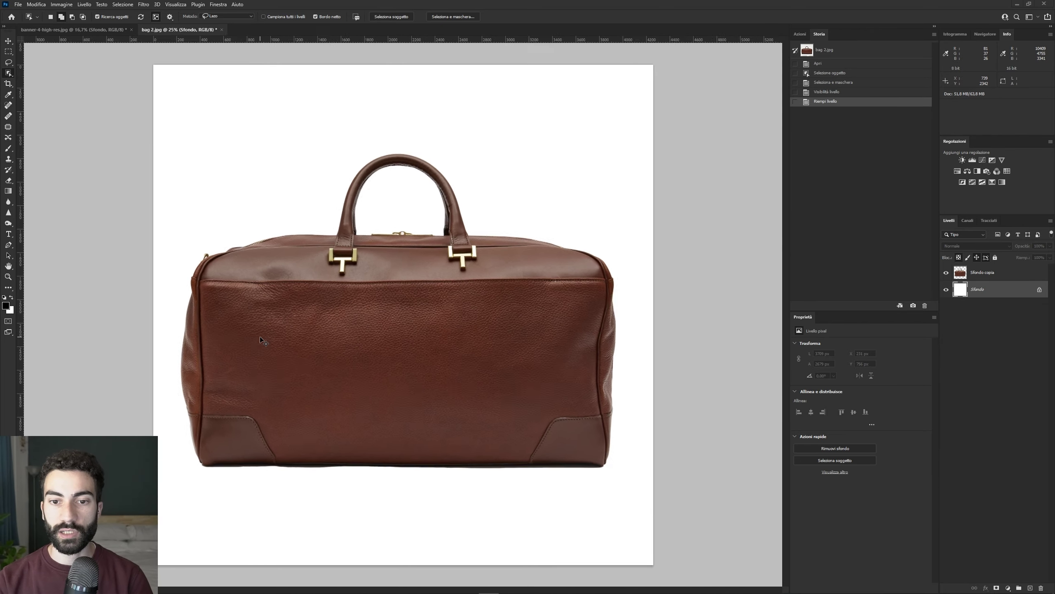
pyautogui.scroll(1, 308, 316)
pyautogui.scroll(-2, 333, 299)
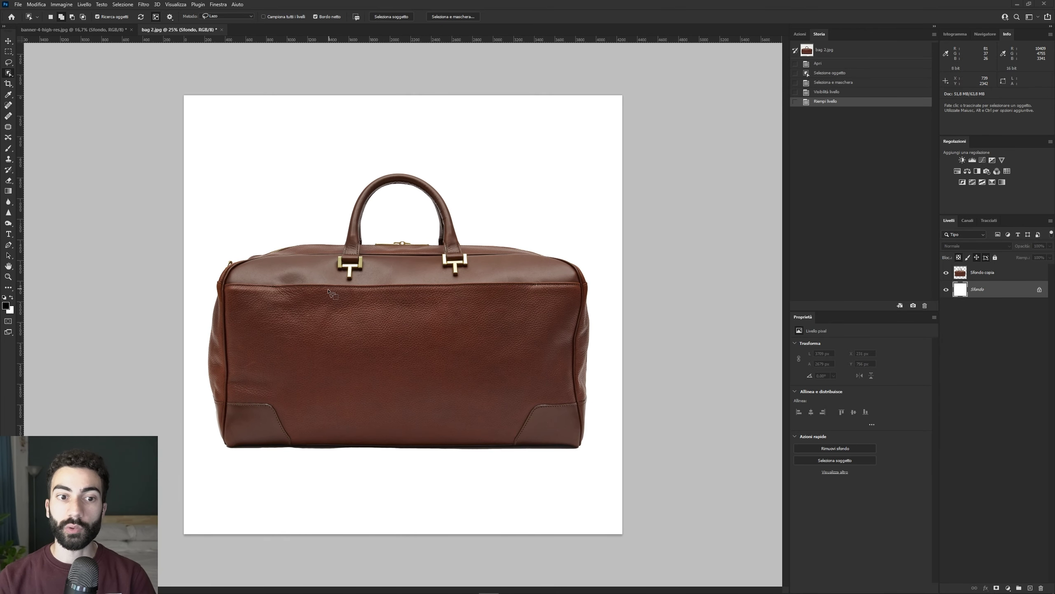